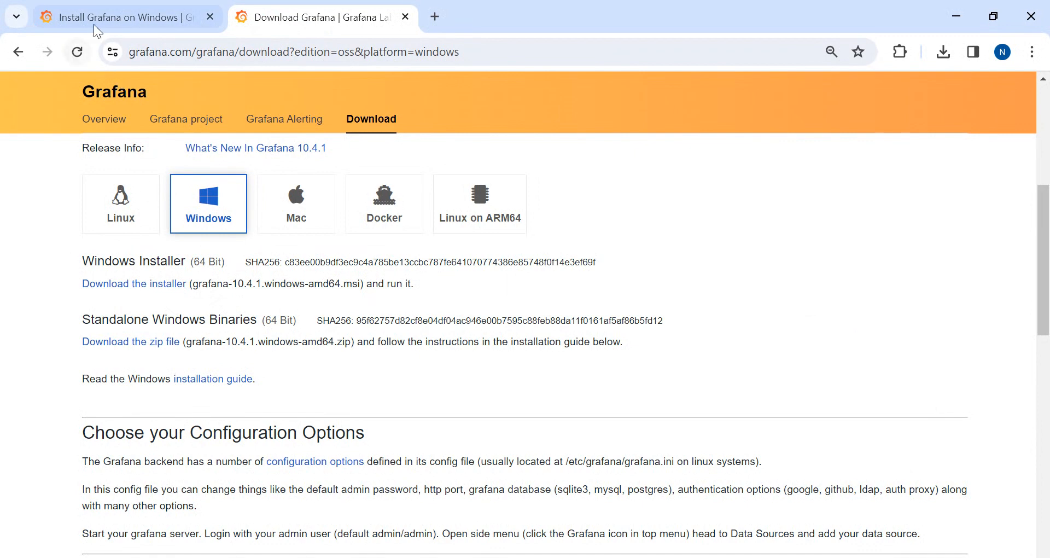
Switch to the Install Grafana on Windows guide and read step 1 about the download page
left_click(94, 24)
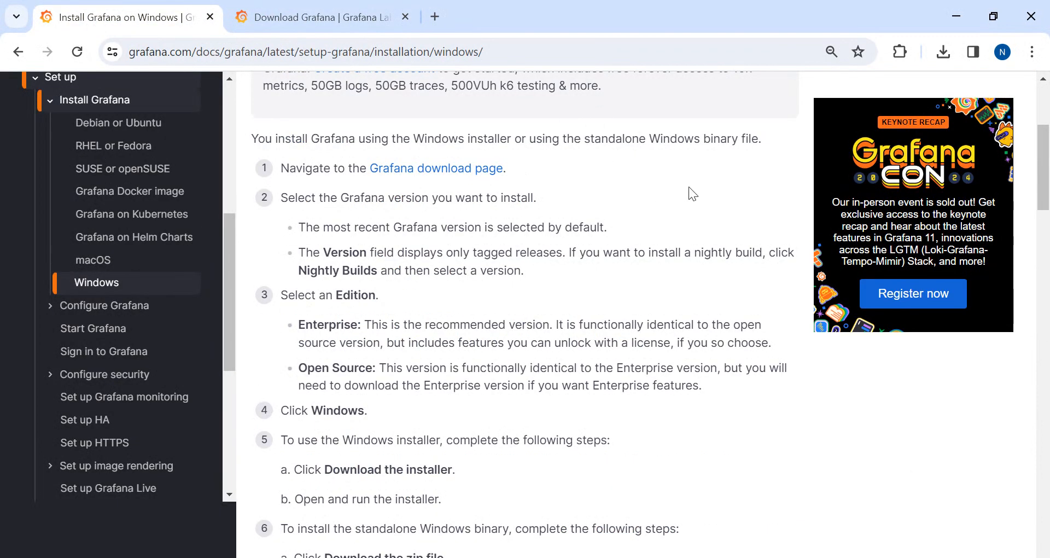
scroll(688, 186, "up", 5)
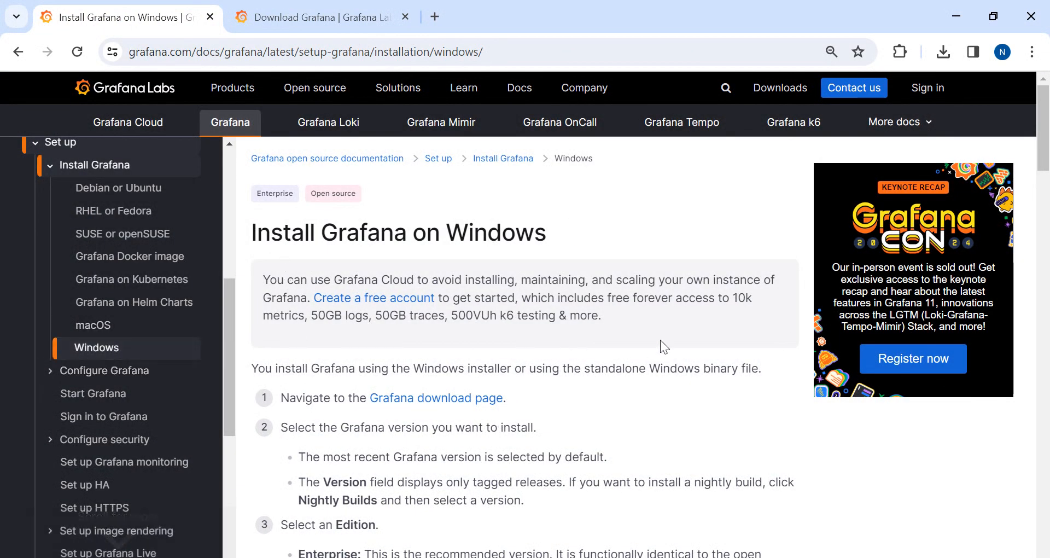
scroll(661, 342, "down", 1)
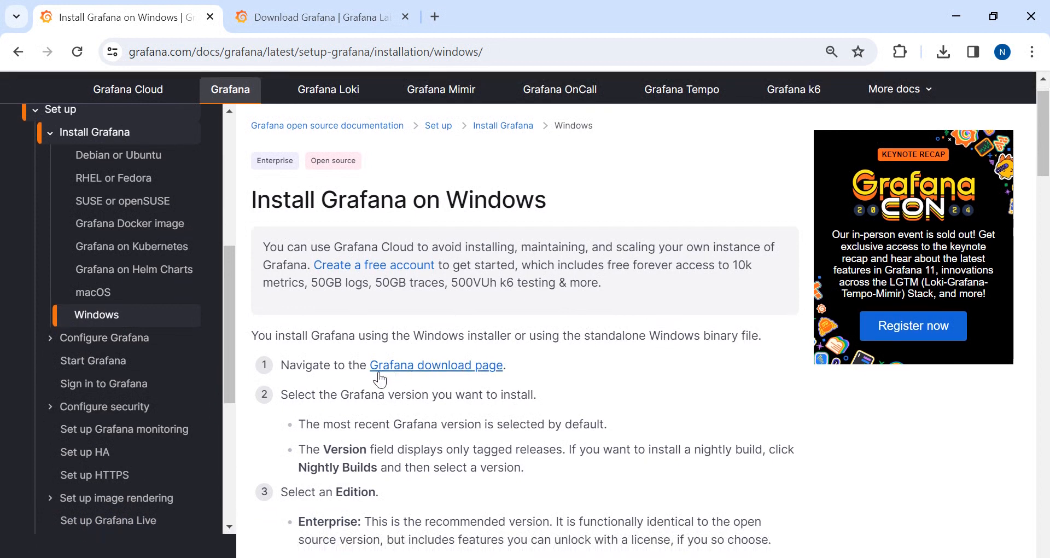
left_click_drag(296, 365, 369, 366)
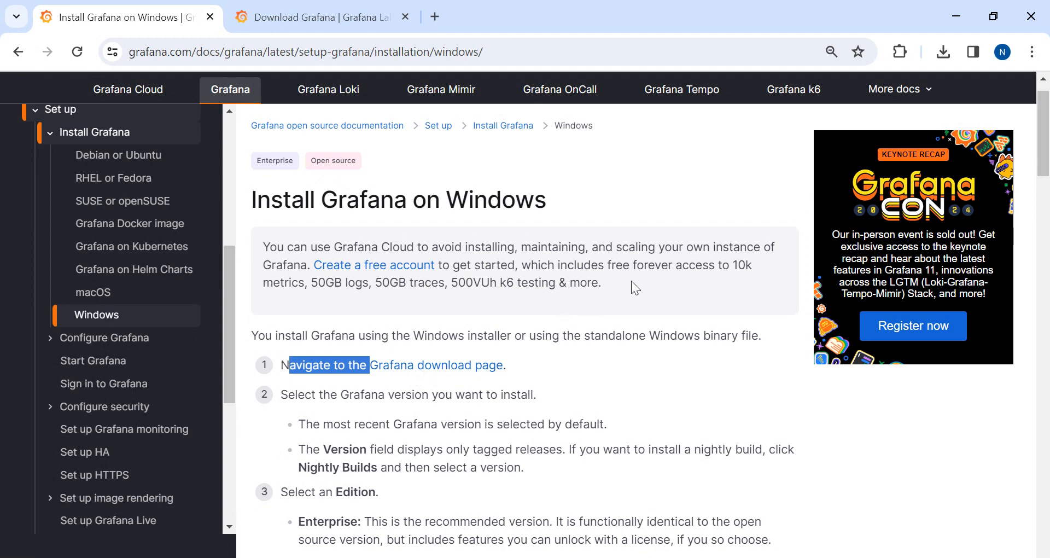
left_click_drag(635, 286, 258, 247)
left_click(691, 390)
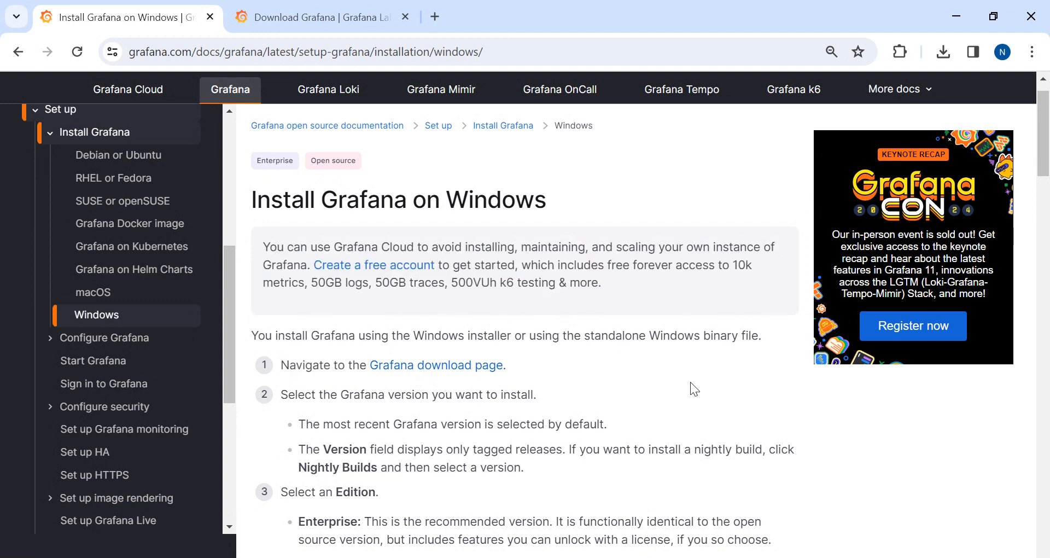
Return to the Download Grafana page and keep the OSS edition selected
left_click(294, 9)
scroll(760, 206, "up", 5)
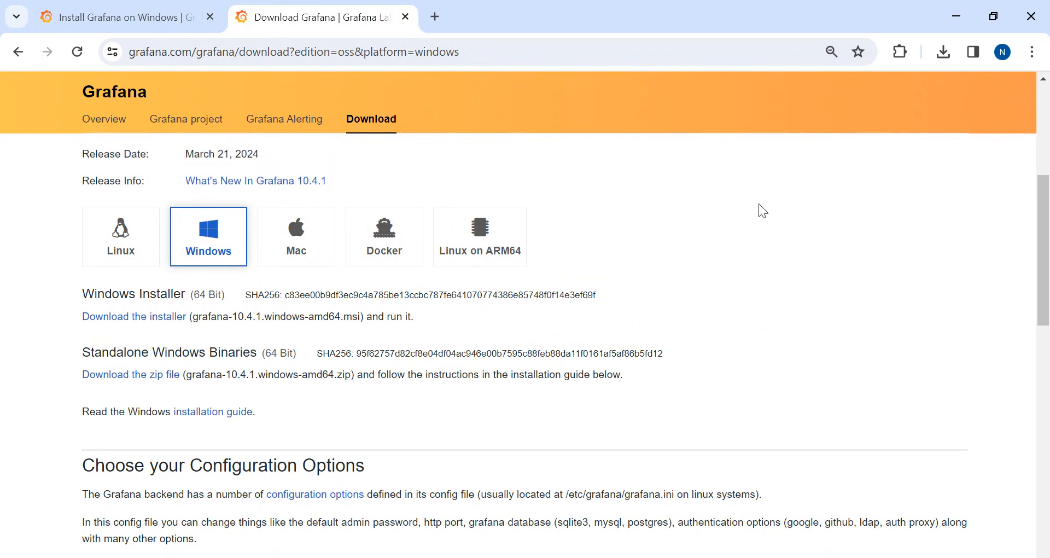
scroll(763, 211, "up", 2)
scroll(763, 211, "down", 2)
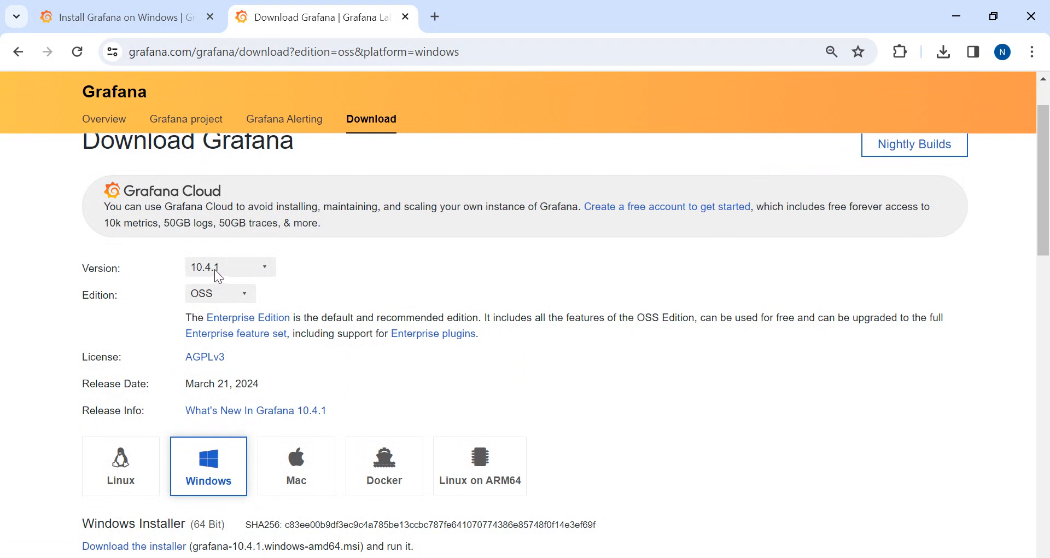
left_click(244, 291)
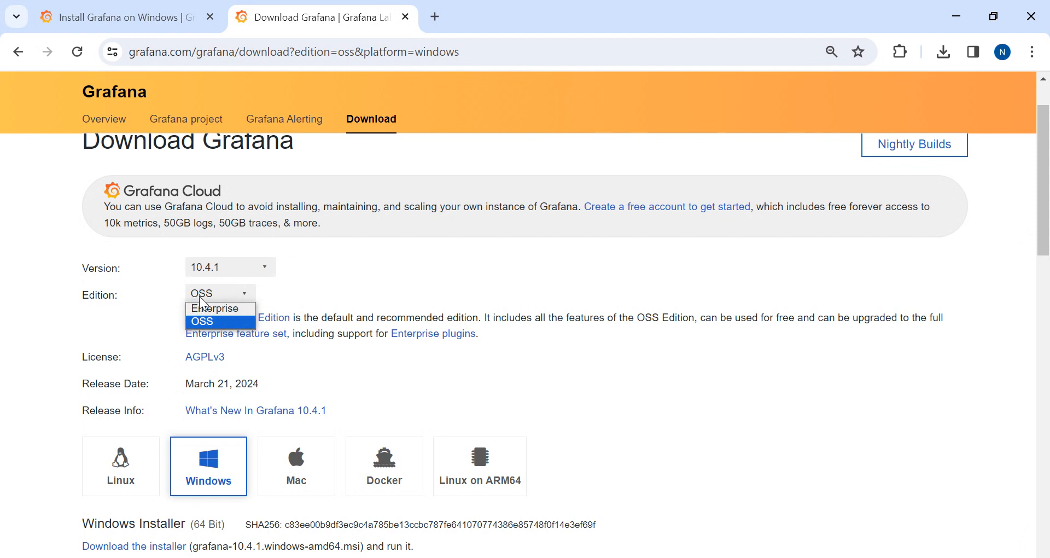
left_click(383, 278)
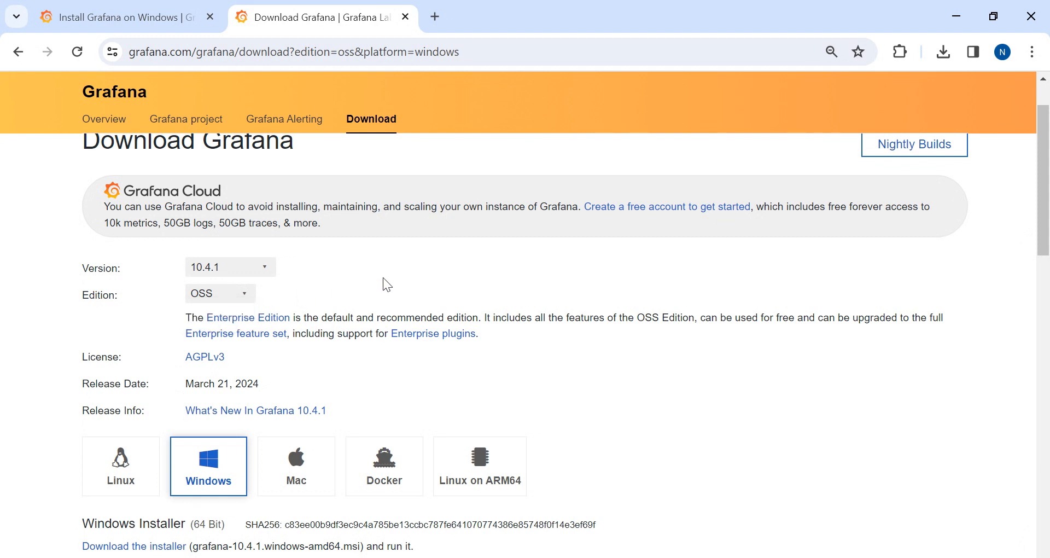
Scroll down and check the release date of Grafana 10.4.1
scroll(383, 278, "down", 2)
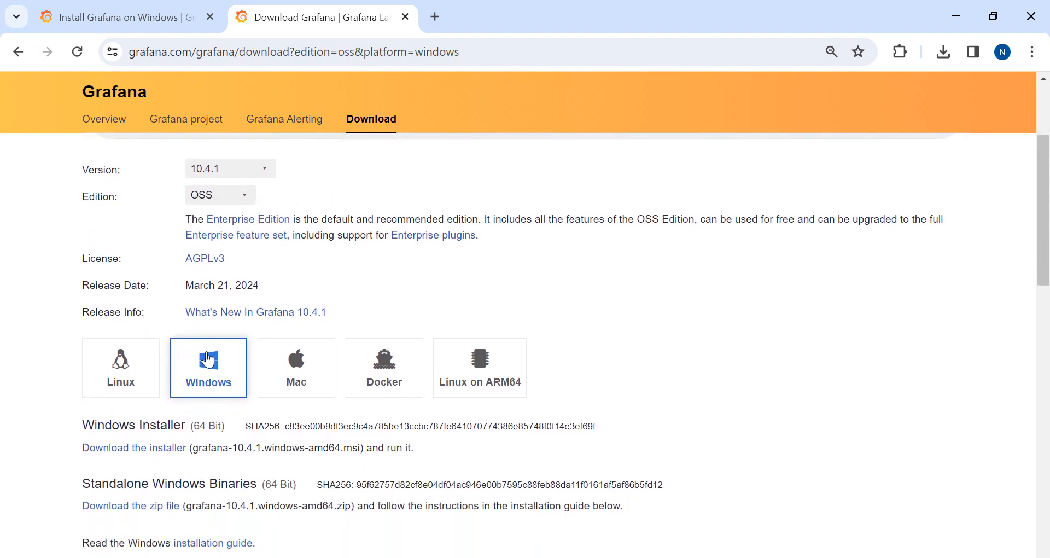
scroll(821, 293, "down", 1)
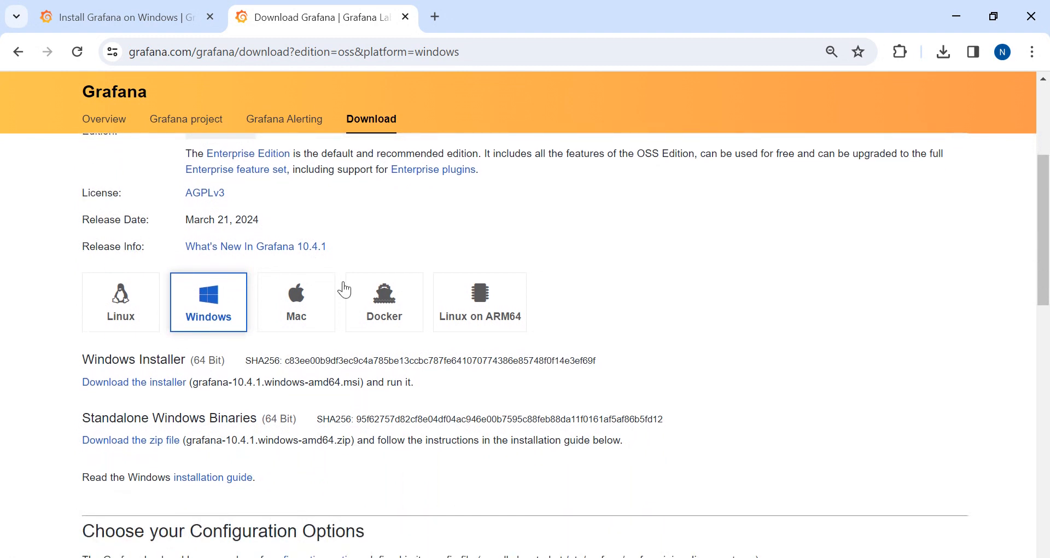
left_click_drag(83, 220, 266, 225)
left_click(846, 275)
scroll(847, 275, "down", 1)
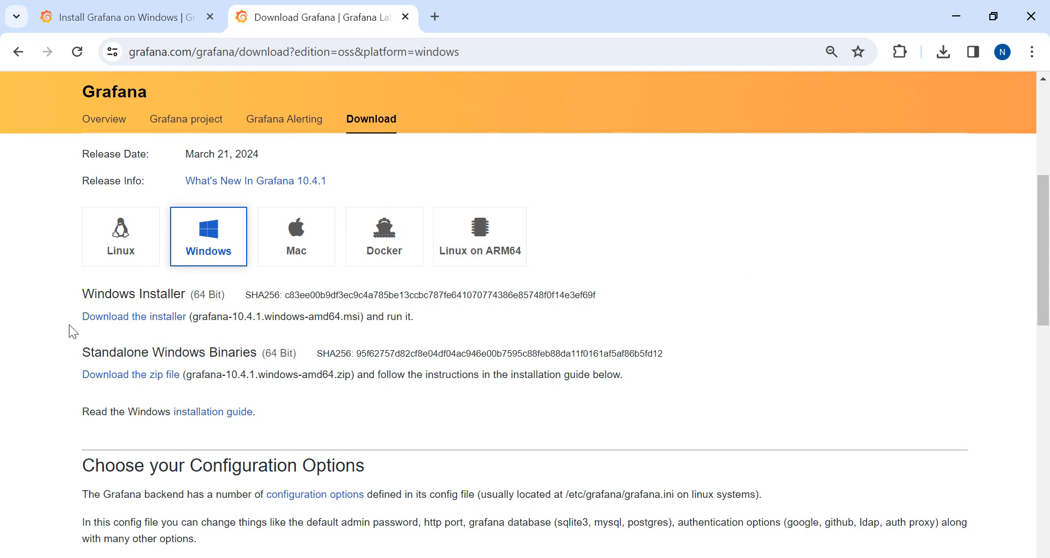
Review the Windows Installer section listing grafana-10.4.1.windows-amd64.msi and the zip binaries
left_click_drag(68, 297, 366, 310)
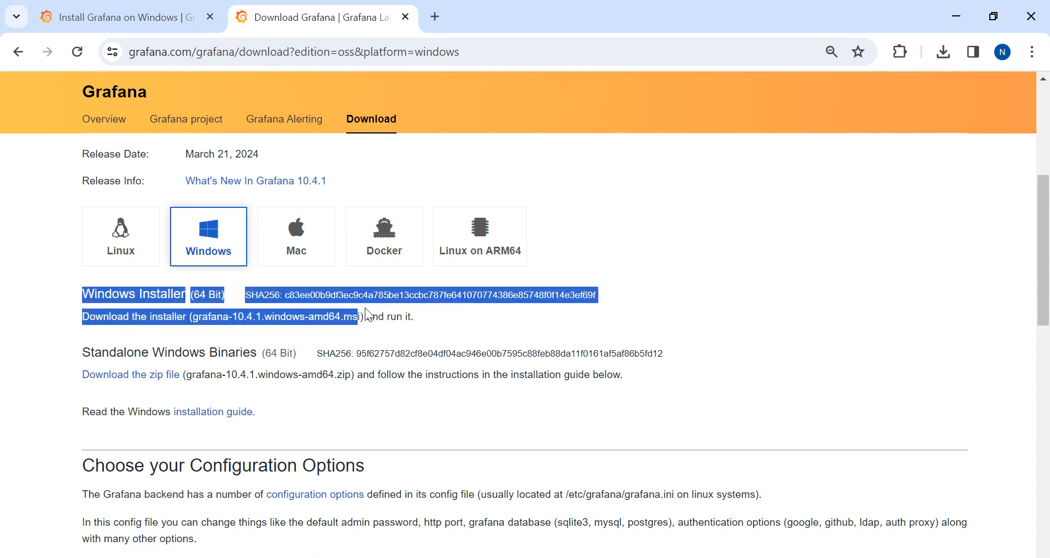
left_click(437, 315)
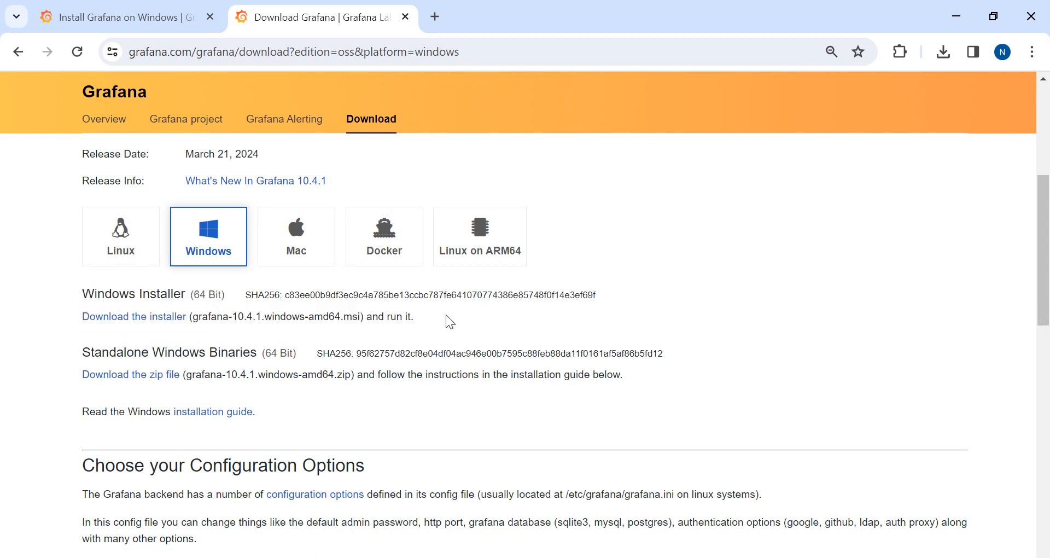
double_click(348, 316)
left_click_drag(260, 375, 353, 381)
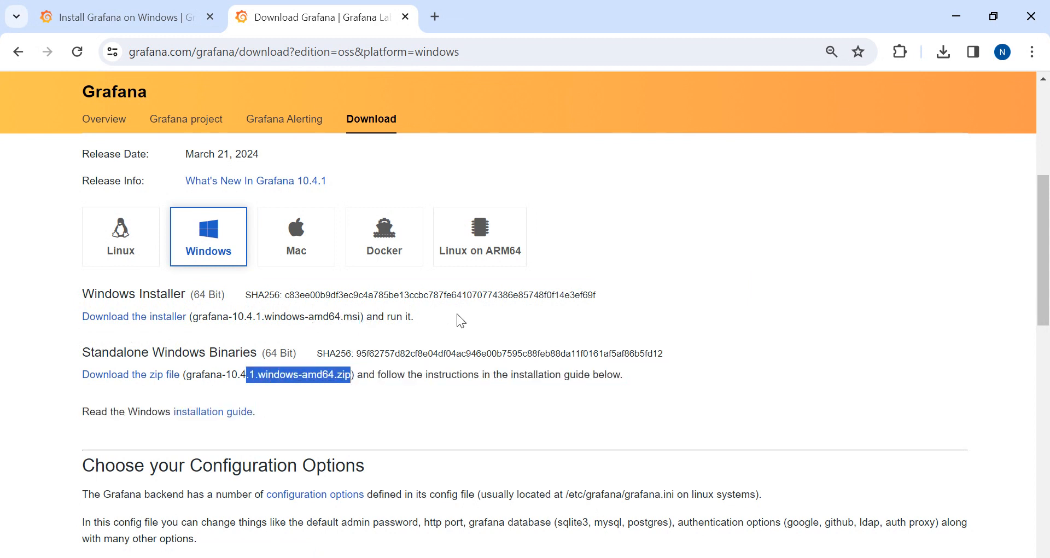
left_click(427, 317)
left_click_drag(417, 314, 85, 297)
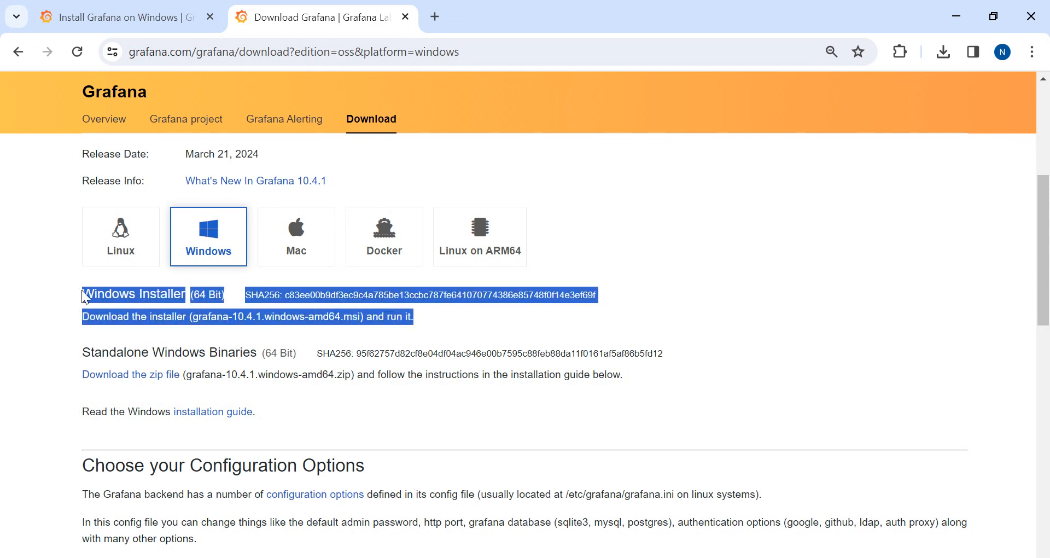
left_click(439, 307)
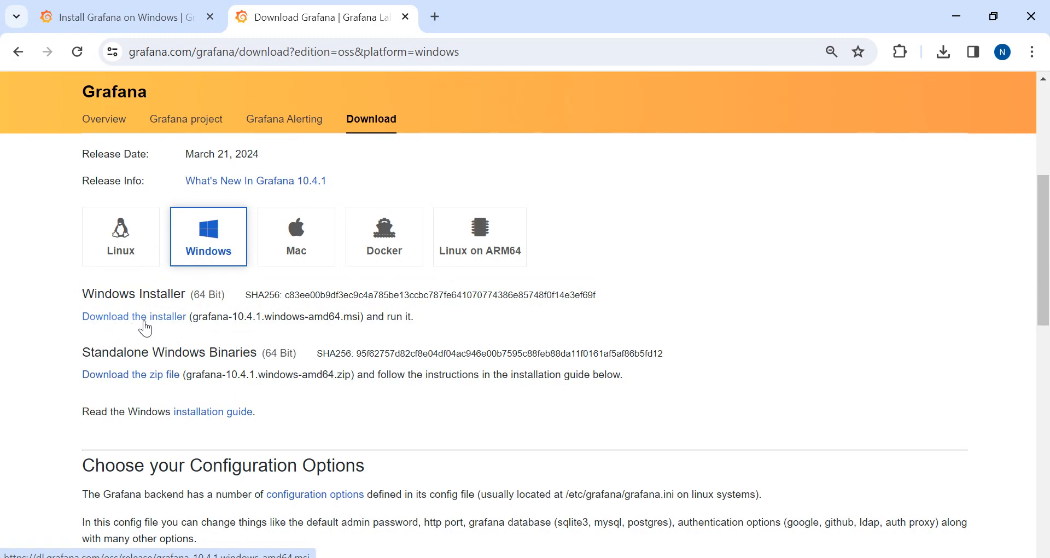
key("alt+Tab")
Run grafana-10.4.1.windows-amd64.msi from the Downloads folder
key("alt+Tab")
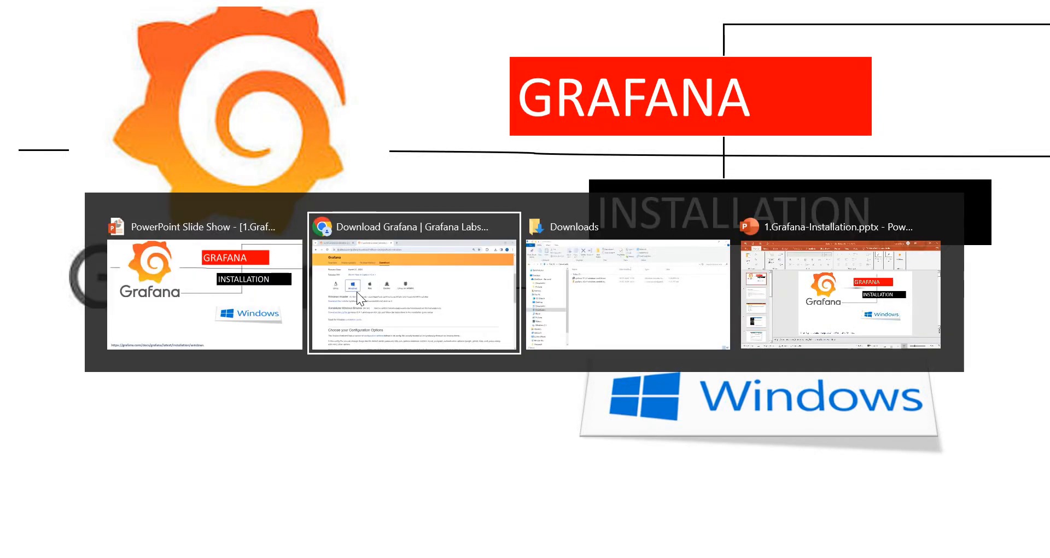
key("alt+Tab")
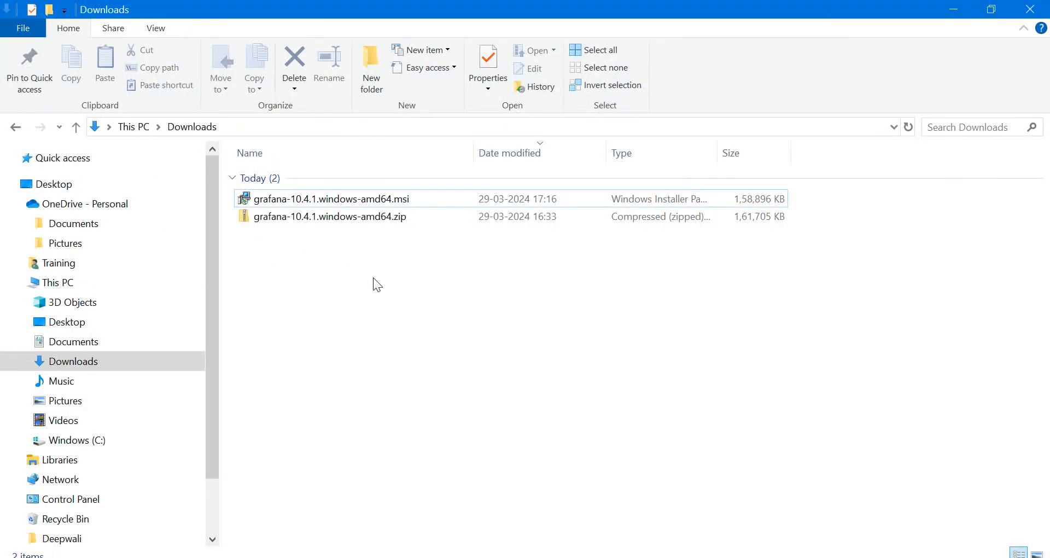
left_click(293, 200)
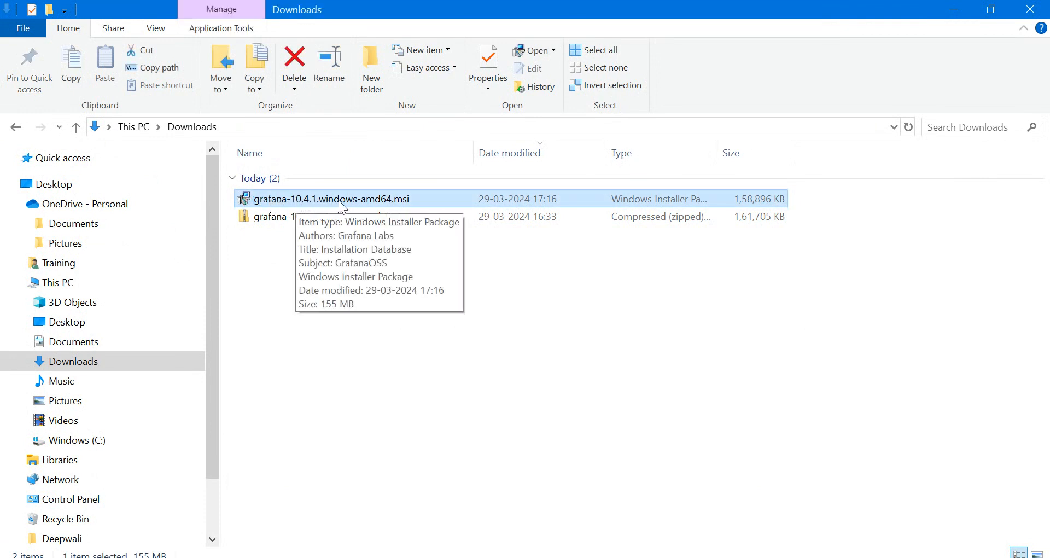
double_click(421, 200)
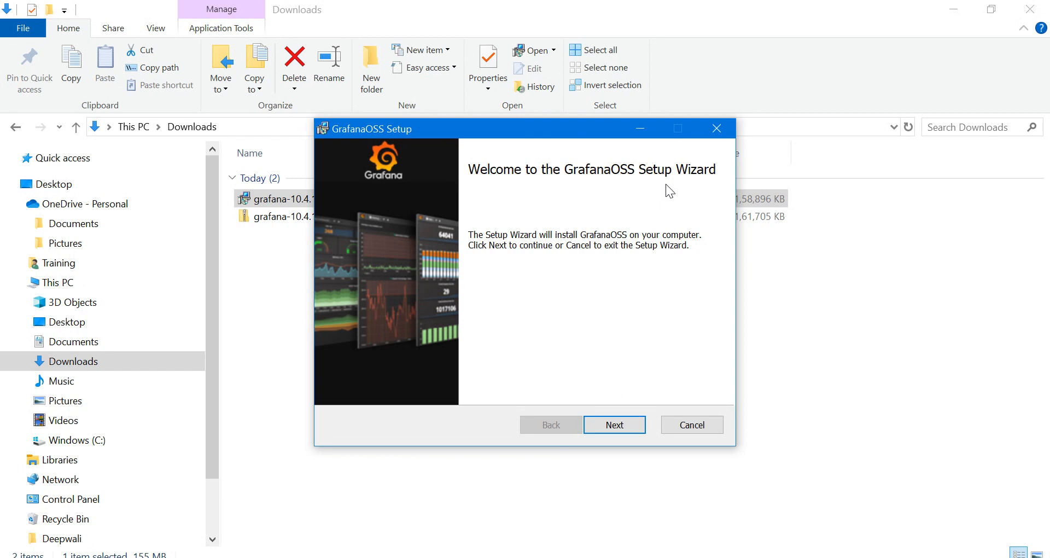
Accept the license, keeping default features and the C:\Program Files\GrafanaLabs\ location
left_click(606, 425)
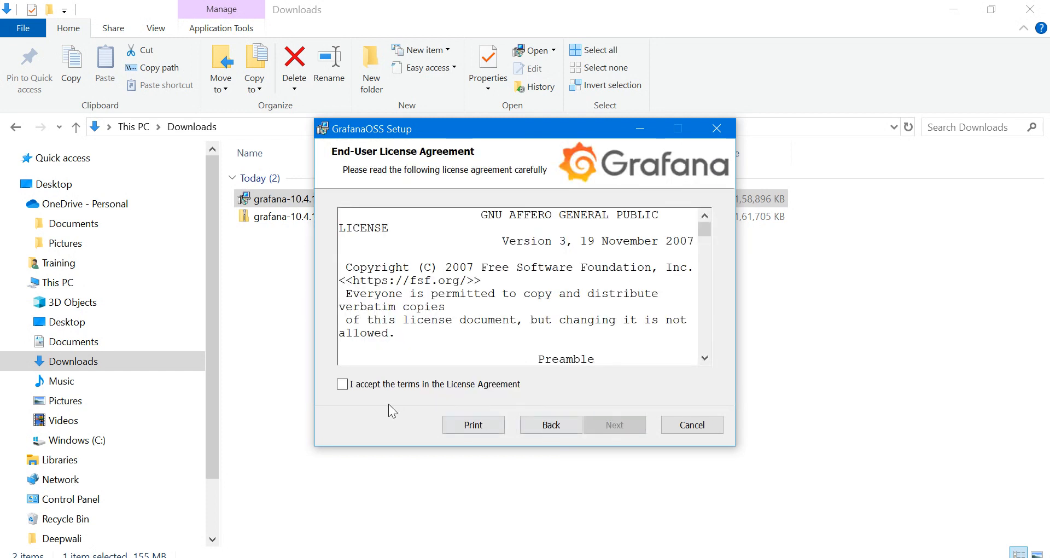
left_click(343, 385)
left_click_drag(705, 227, 675, 427)
left_click(601, 428)
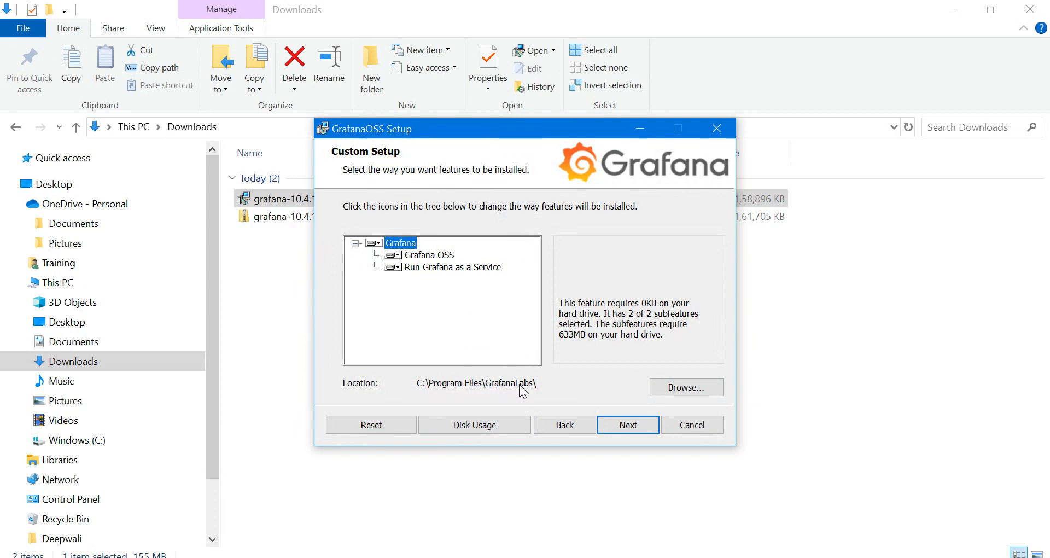
left_click(629, 430)
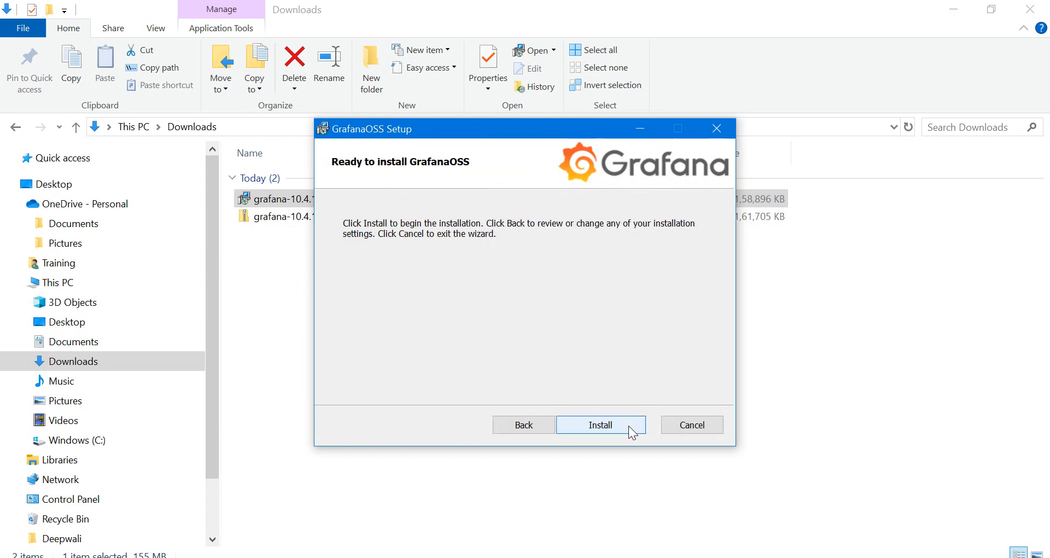
Start installing GrafanaOSS from the Ready to install page
left_click(589, 425)
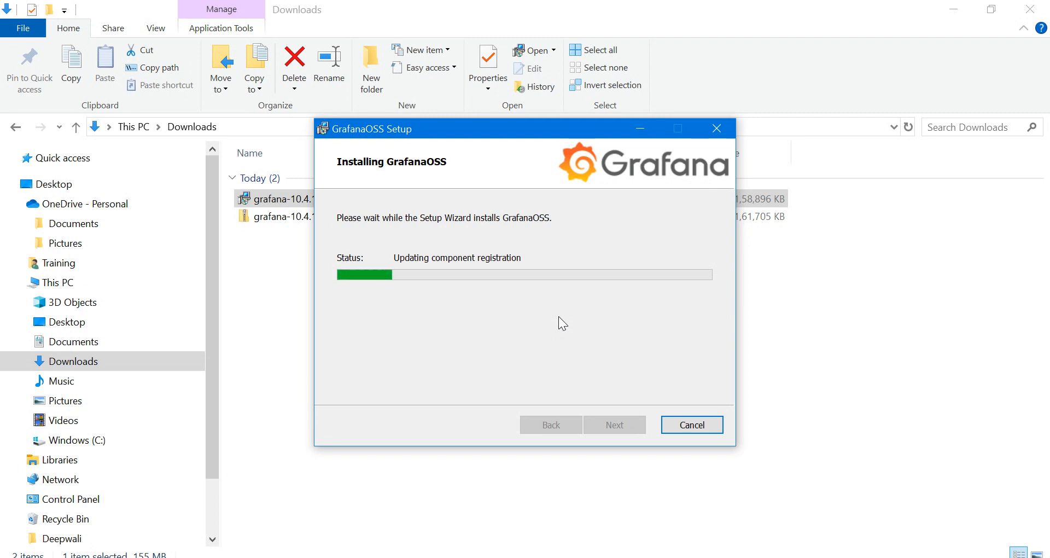
Browse to C:\Program Files\GrafanaLabs\grafana\conf while the installer keeps running
left_click(74, 441)
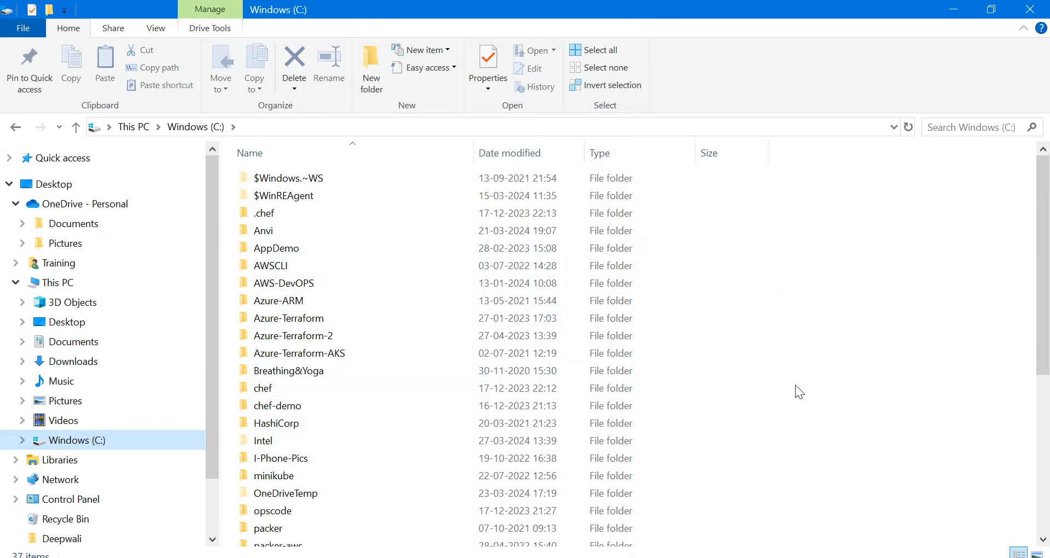
key("p")
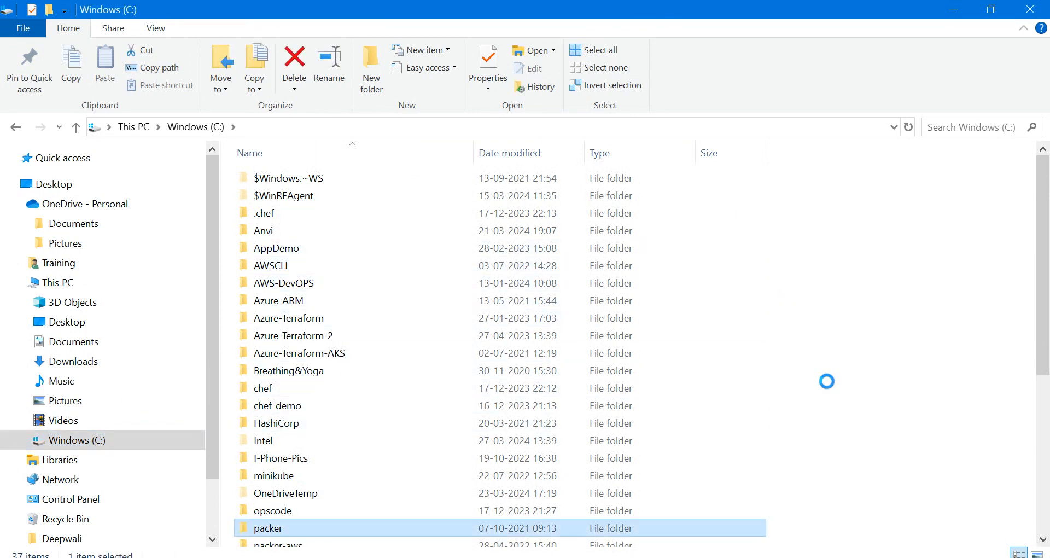
scroll(562, 382, "down", 5)
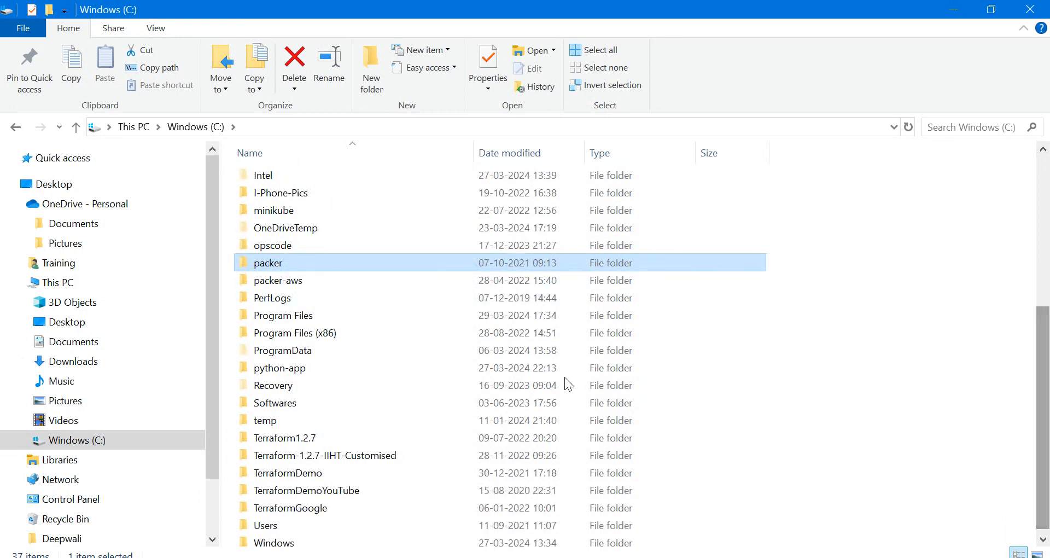
double_click(275, 317)
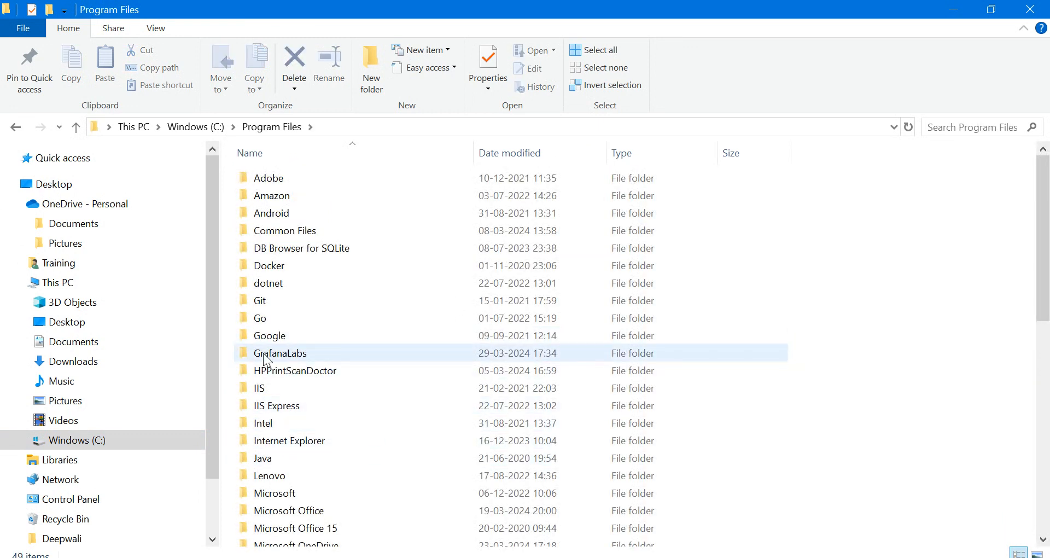
double_click(269, 357)
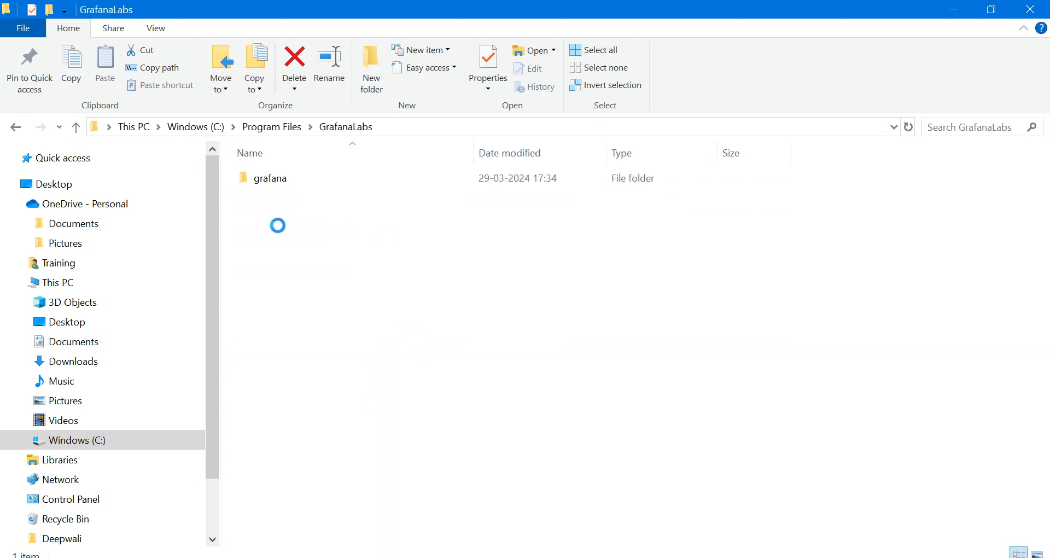
double_click(253, 182)
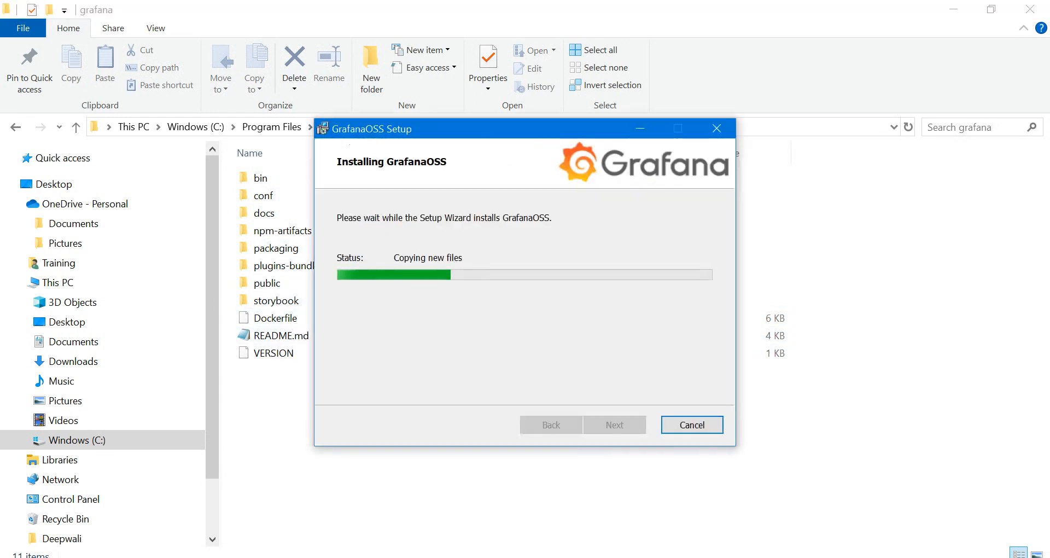
left_click_drag(494, 131, 641, 130)
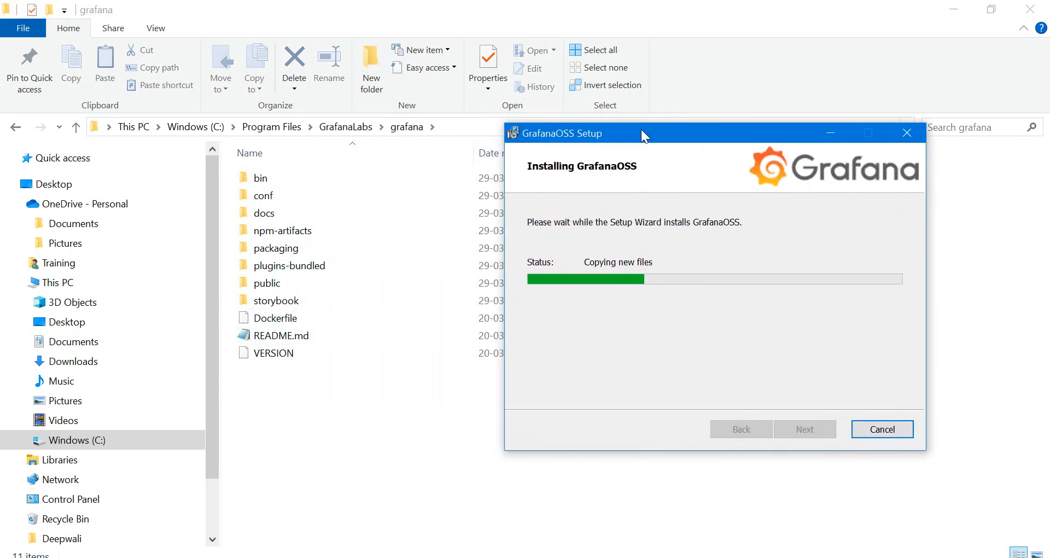
double_click(260, 204)
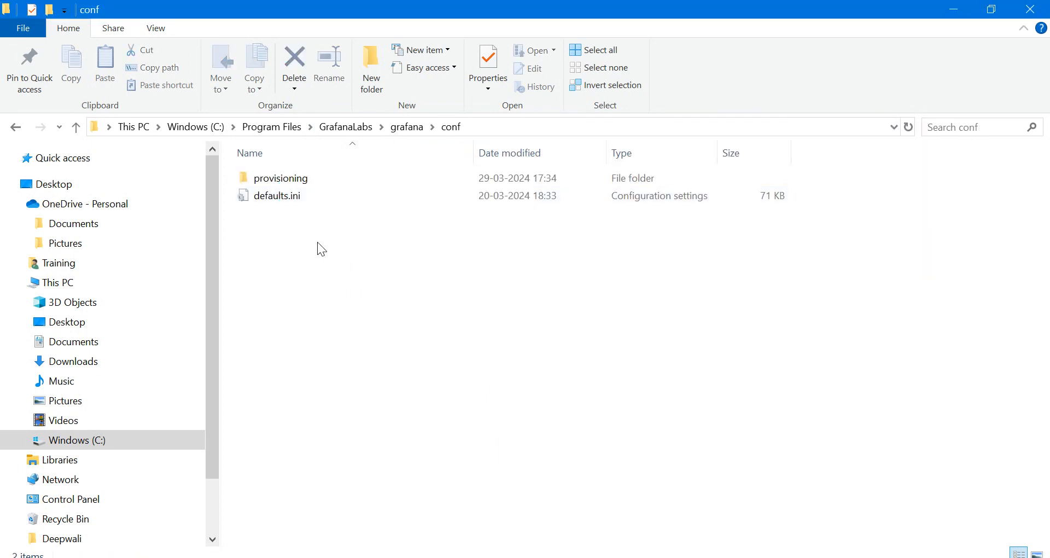
key("alt+Tab")
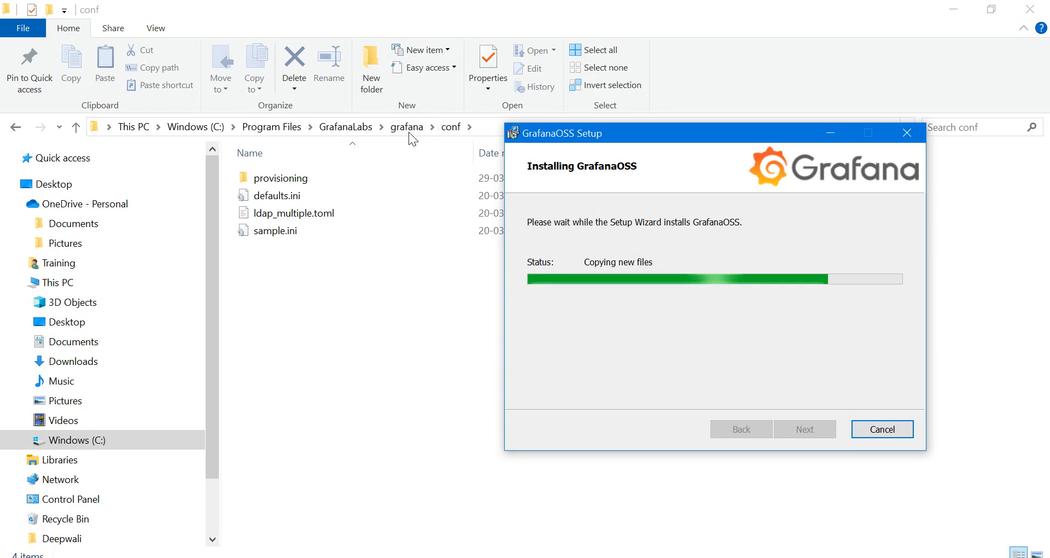
Click Finish in the GrafanaOSS setup wizard, then open the new grafana data folder
left_click(405, 131)
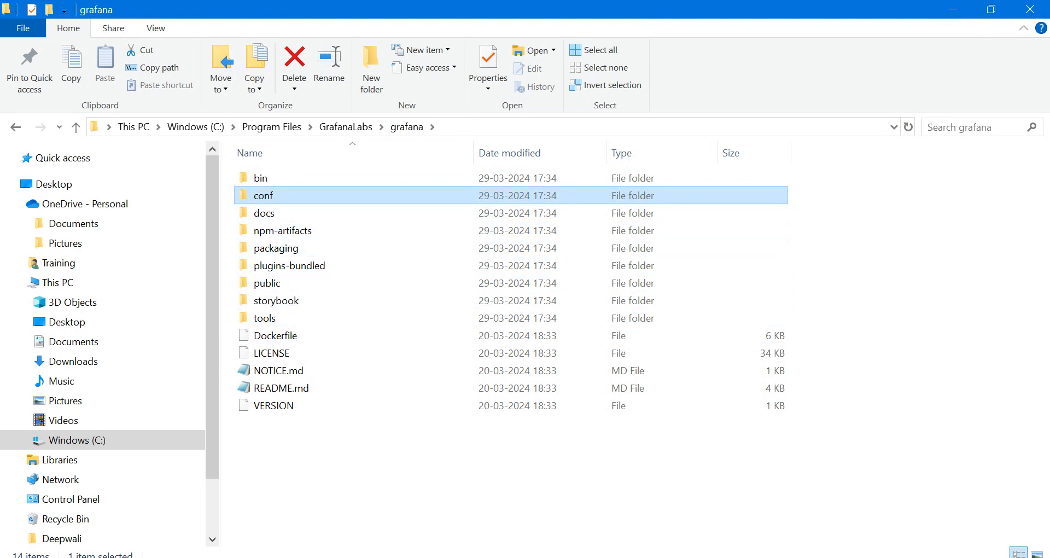
key("alt+Tab")
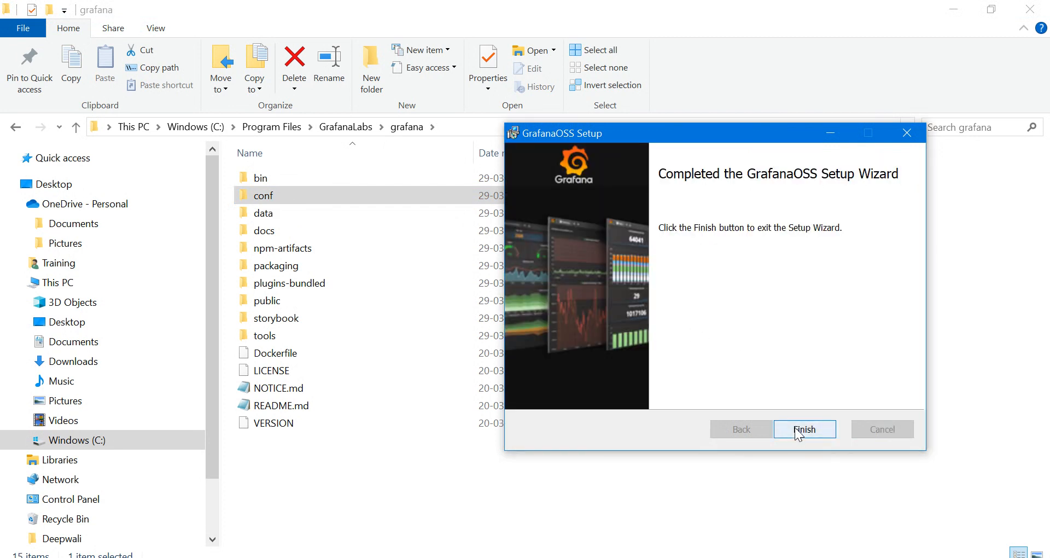
left_click(803, 430)
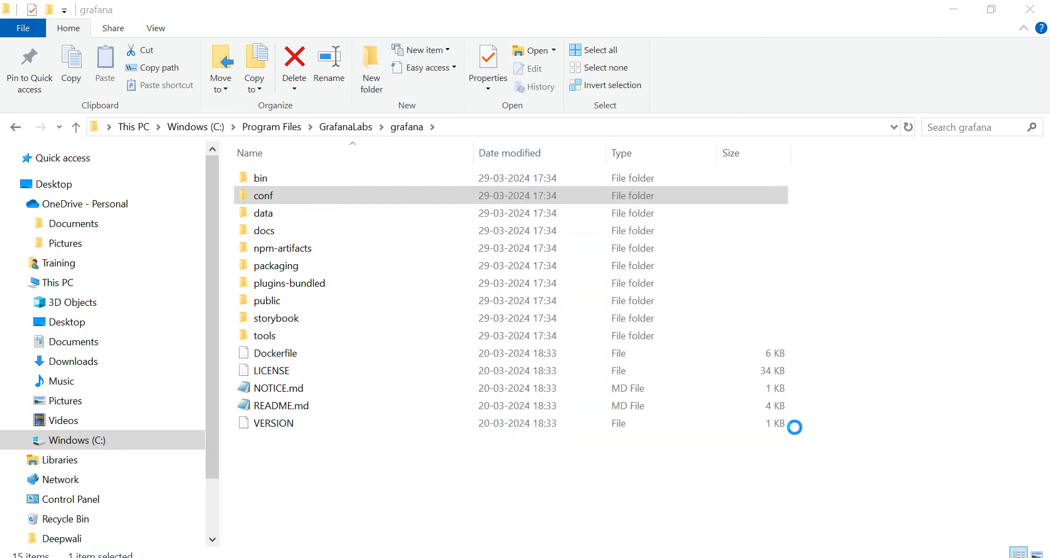
left_click(265, 213)
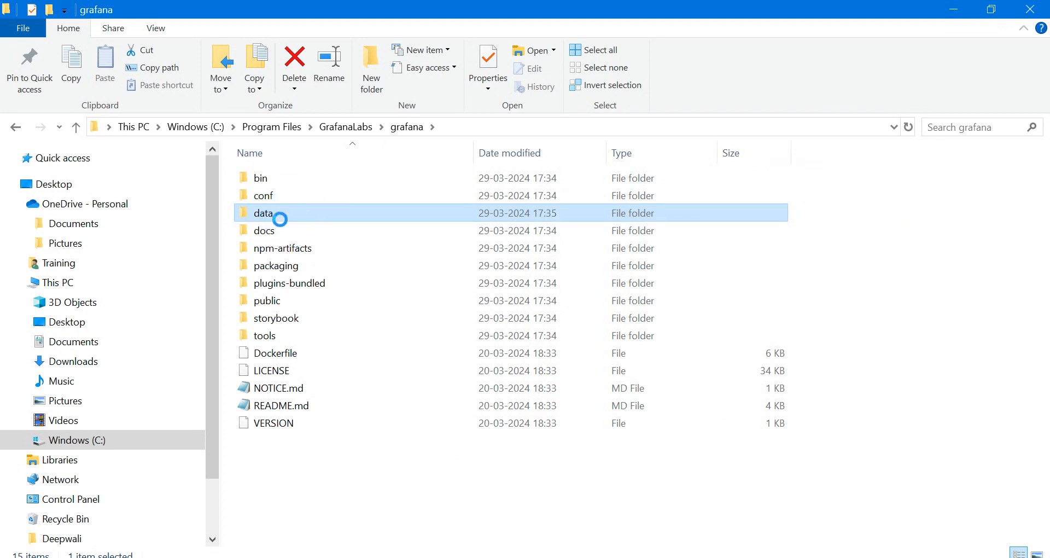
double_click(258, 212)
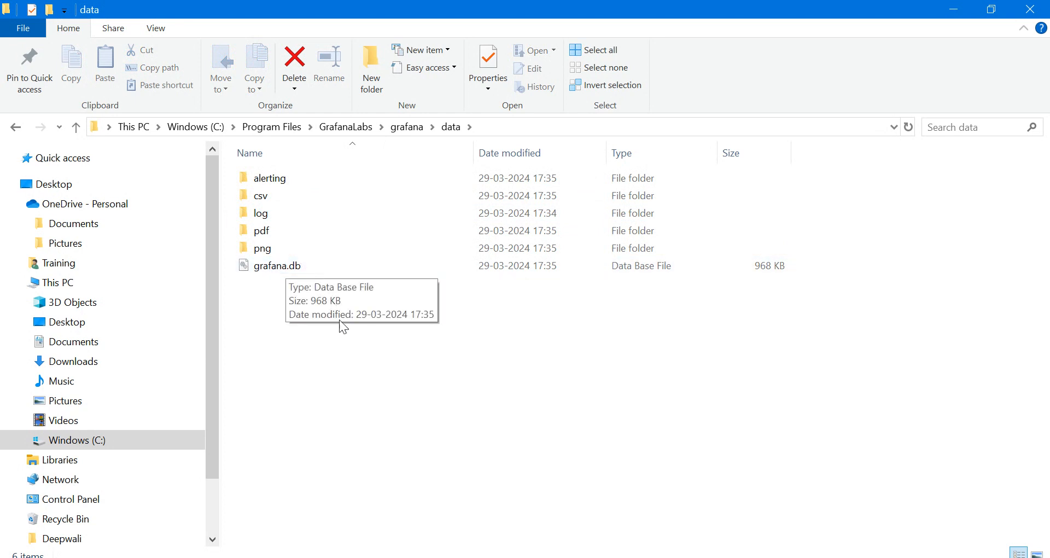
Go back to the grafana conf folder and open the context menu for defaults.ini
left_click(406, 126)
double_click(277, 197)
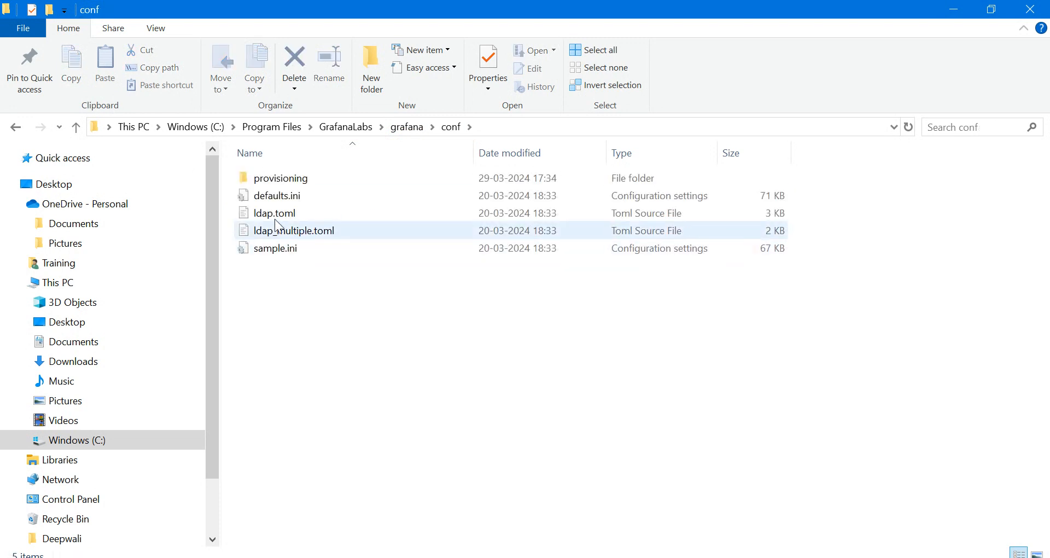
left_click(268, 203)
right_click(263, 197)
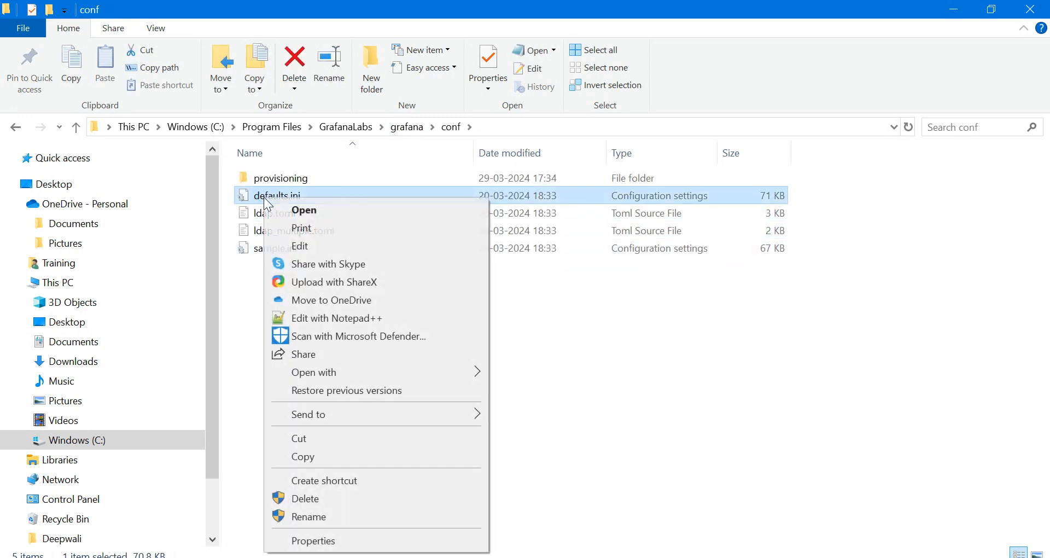
Open defaults.ini in Notepad++ and search 'admin' until the default admin settings appear
left_click(329, 319)
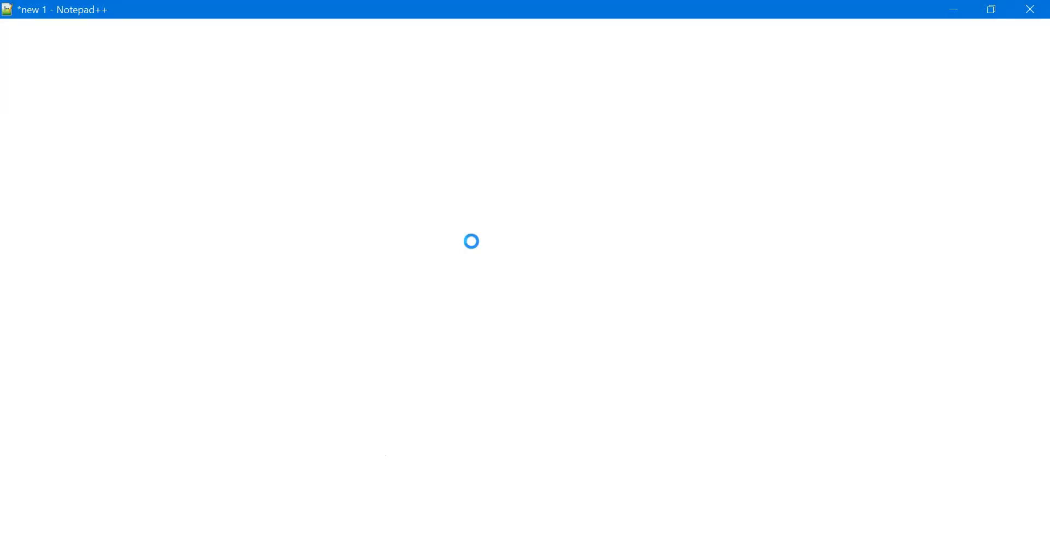
key("ctrl+f")
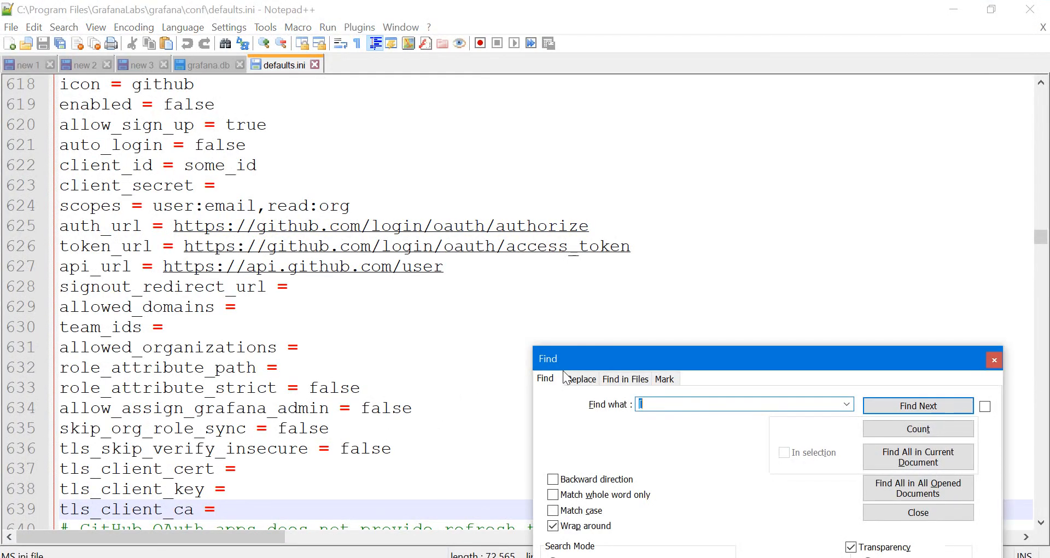
type("admin")
key("Return")
key("Return")
key("Return")
key("Return")
key("Return")
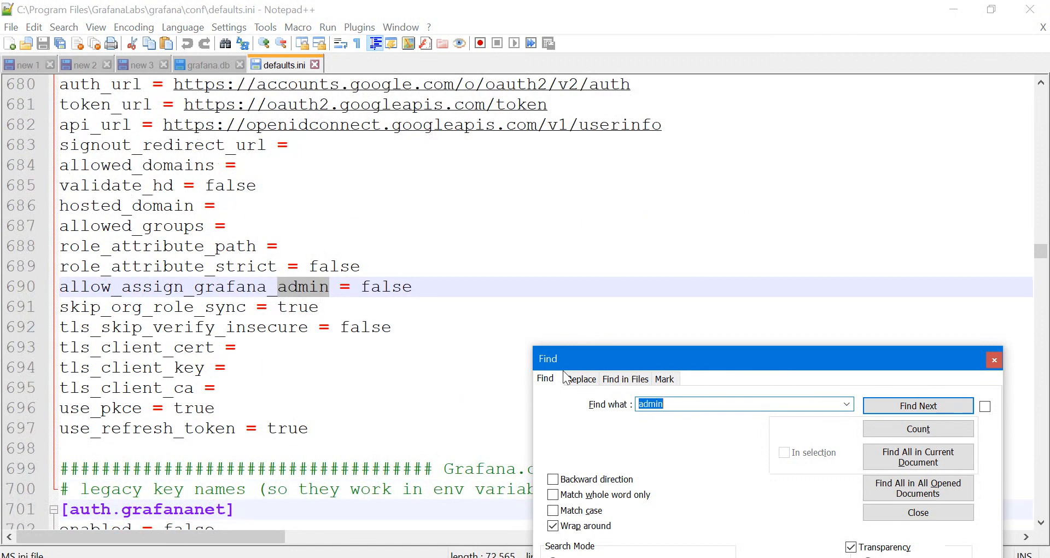
key("Return")
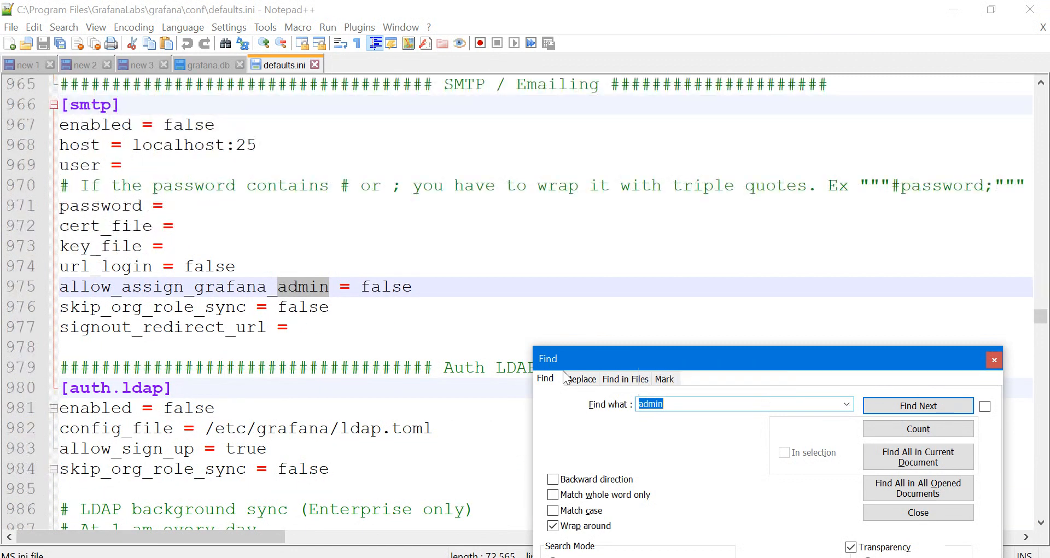
key("Return")
key("Return")
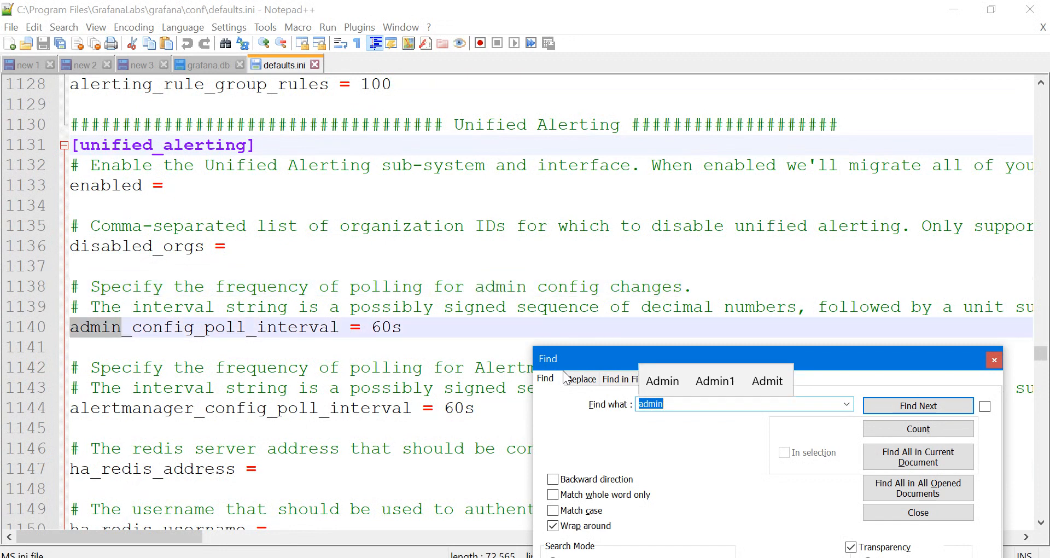
key("Return")
key("Return")
key("Return")
key("Return")
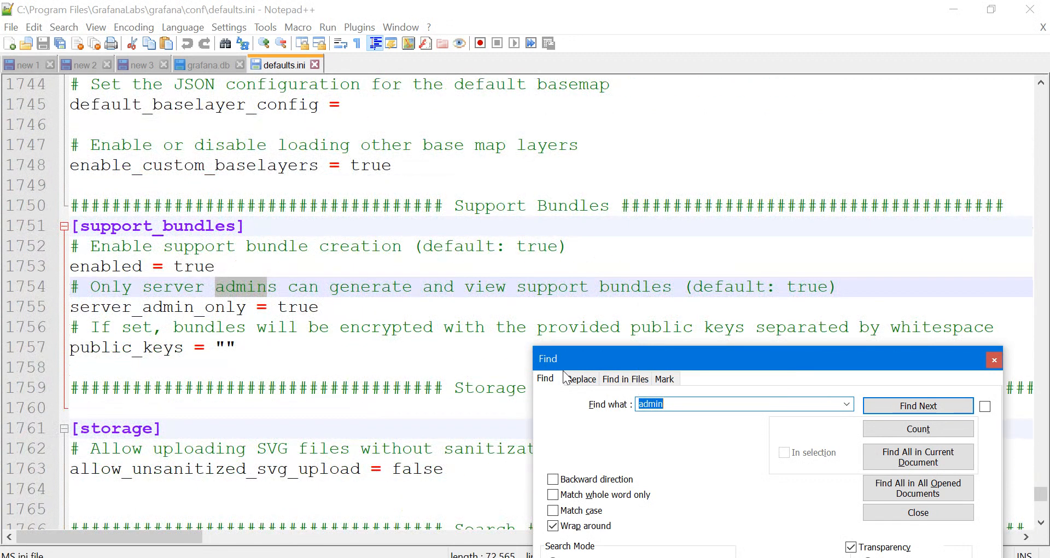
key("Return")
key("Return")
key("Return")
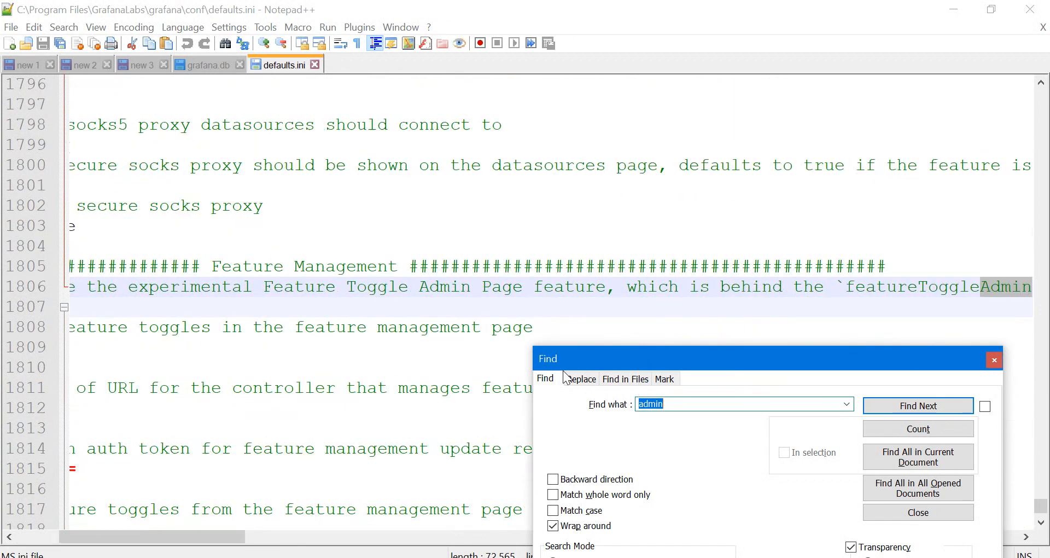
key("Return")
key("Return")
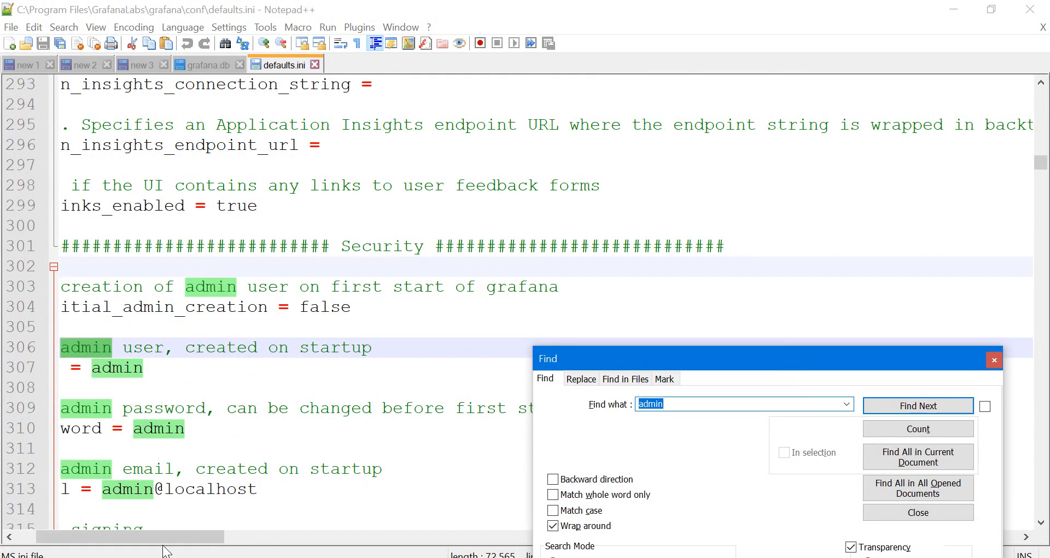
Inspect the admin_user and admin_password lines, then close the Find dialog
left_click_drag(163, 542, 107, 538)
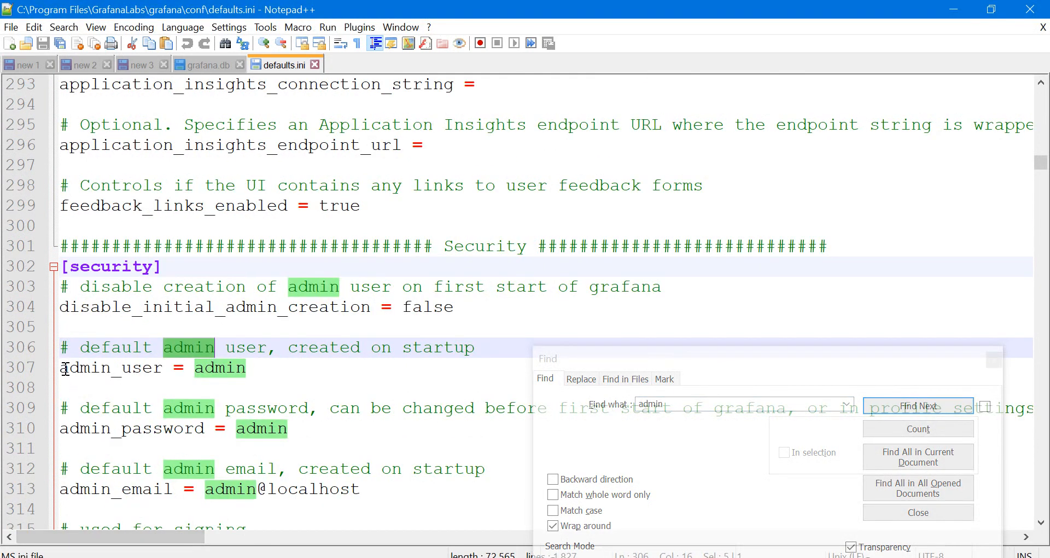
left_click_drag(65, 369, 248, 369)
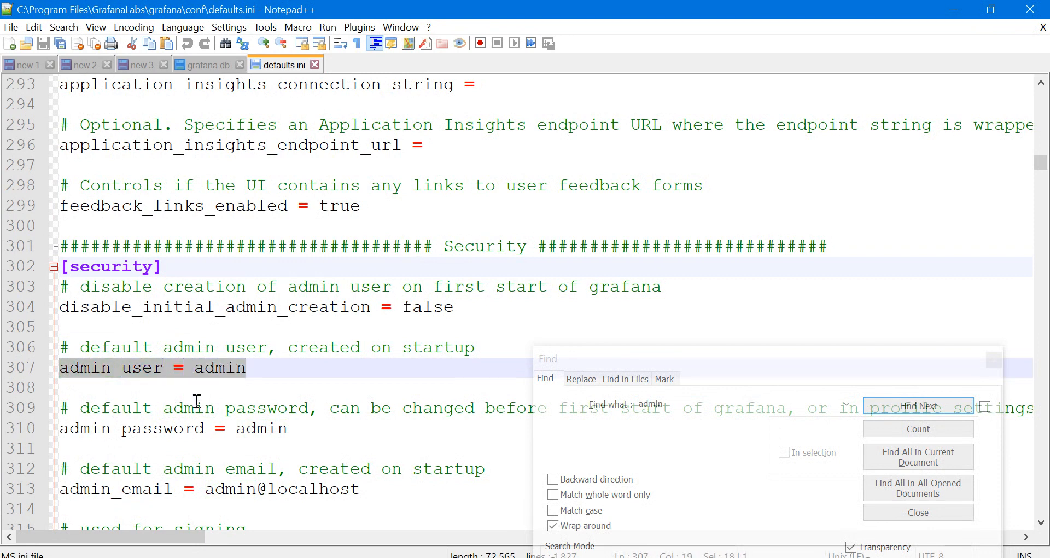
left_click(309, 428)
left_click(866, 354)
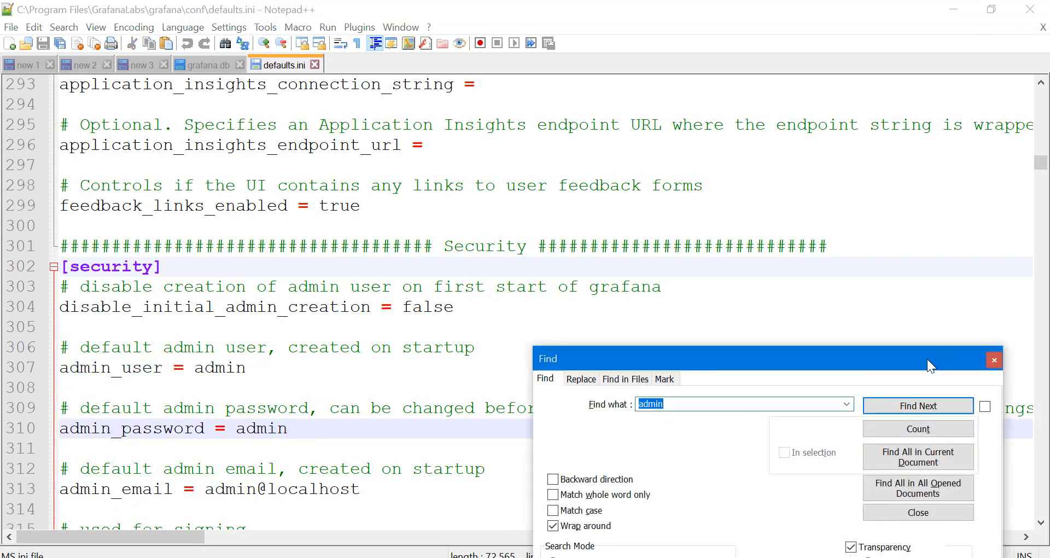
left_click_drag(927, 358, 665, 175)
left_click(733, 175)
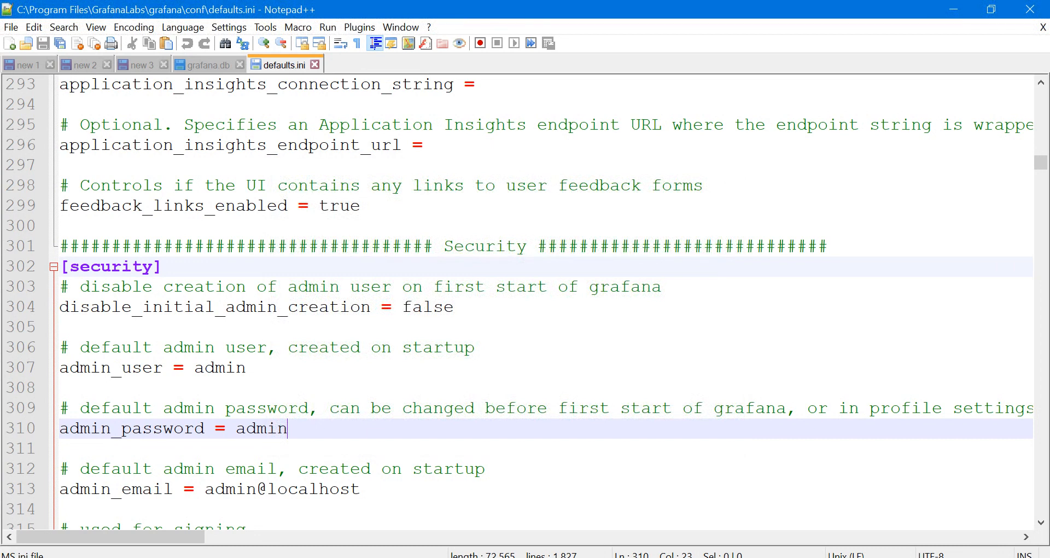
key("super+s")
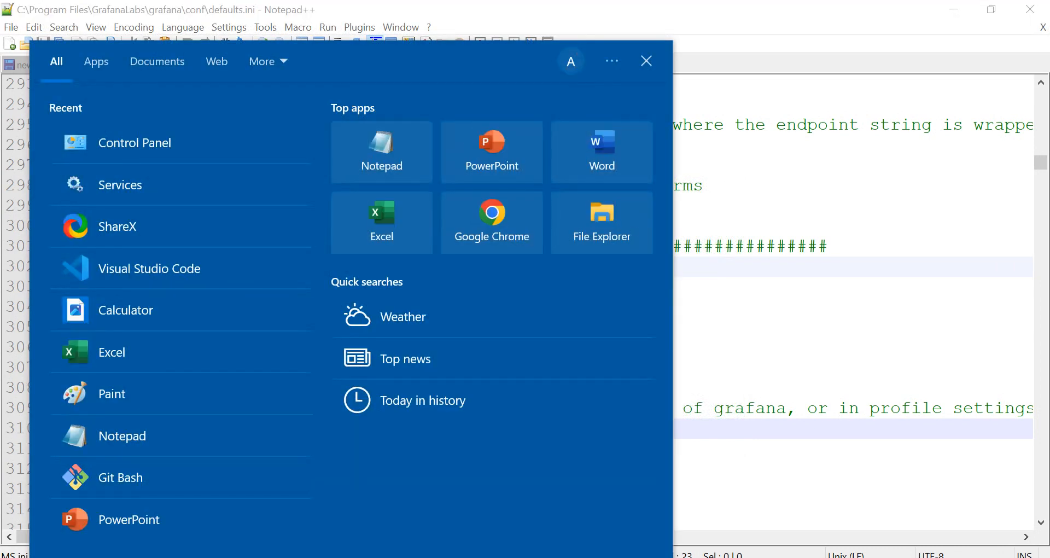
Confirm in Services that Grafana is Running with Automatic startup, then open a new Chrome tab
type("serv")
key("Return")
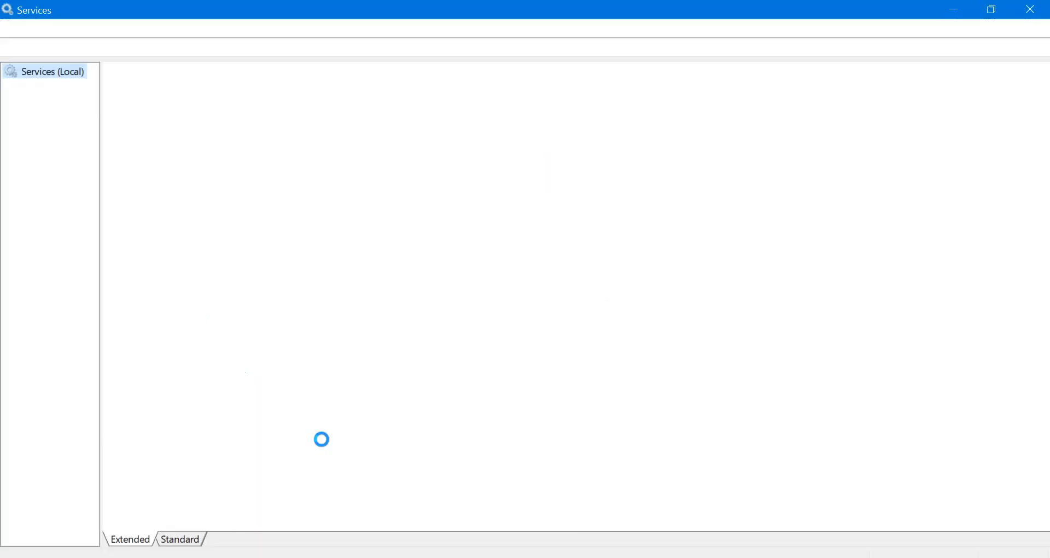
left_click(364, 328)
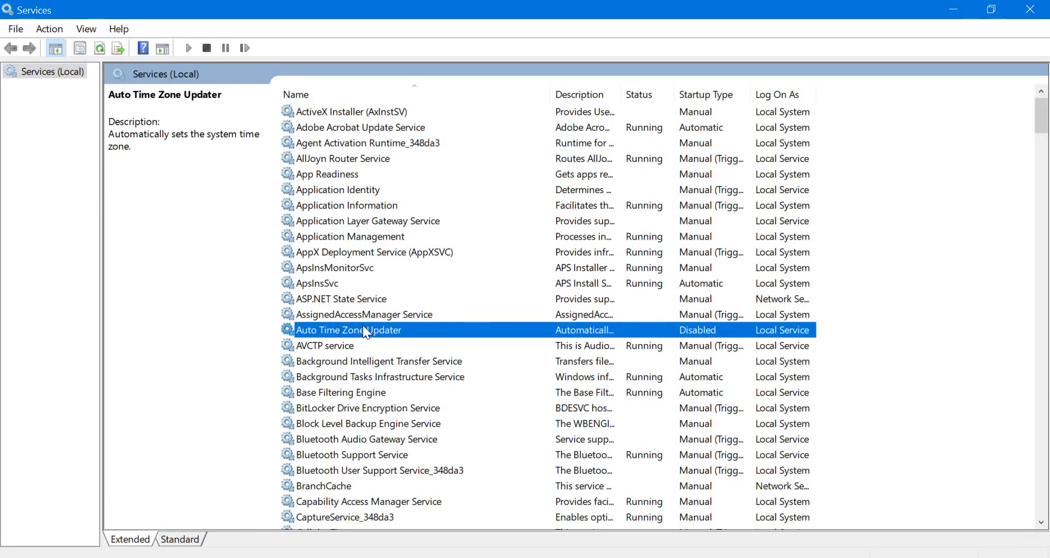
type("gr")
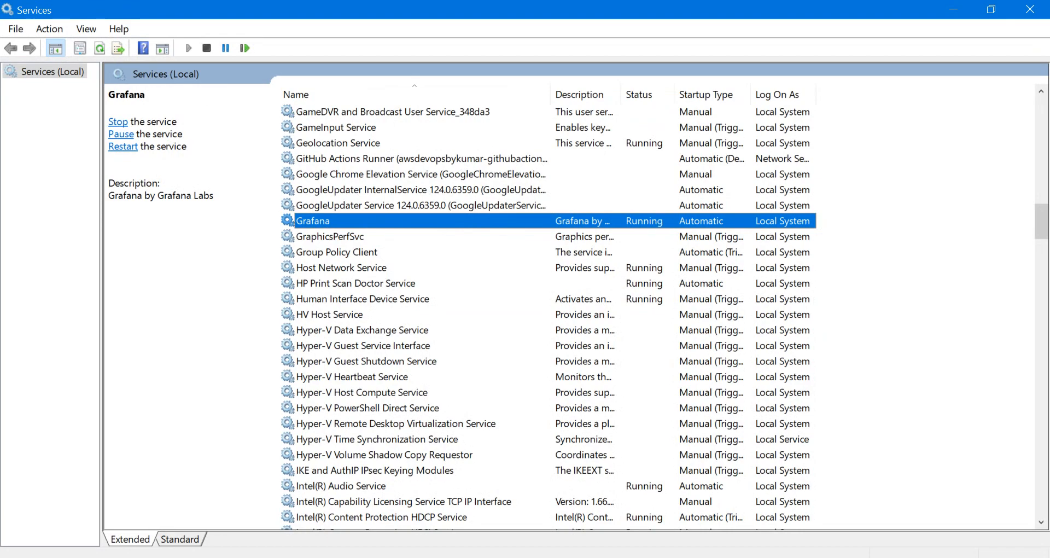
left_click(409, 0)
left_click(438, 12)
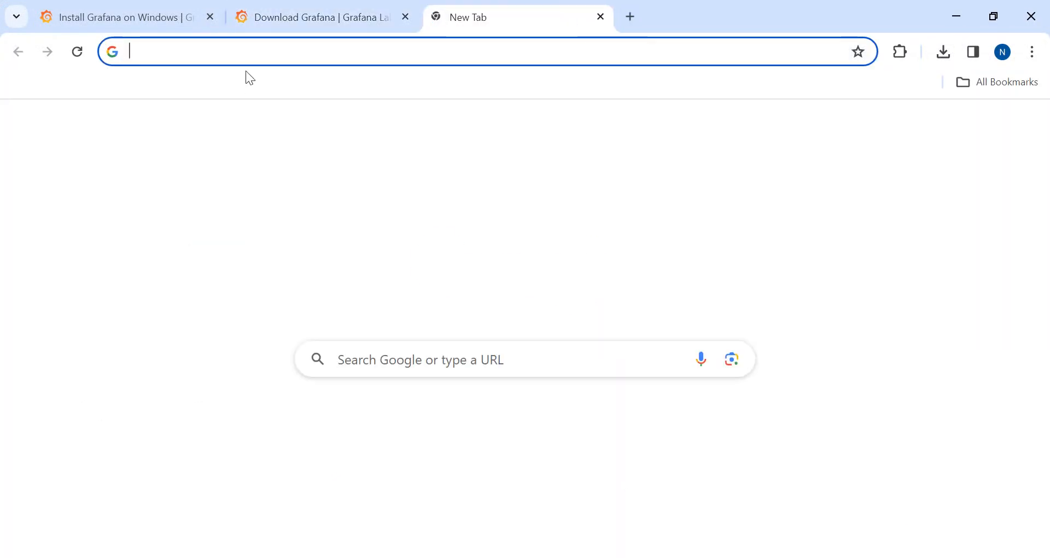
Load the local Grafana address localhost:3000 in the browser
left_click(241, 55)
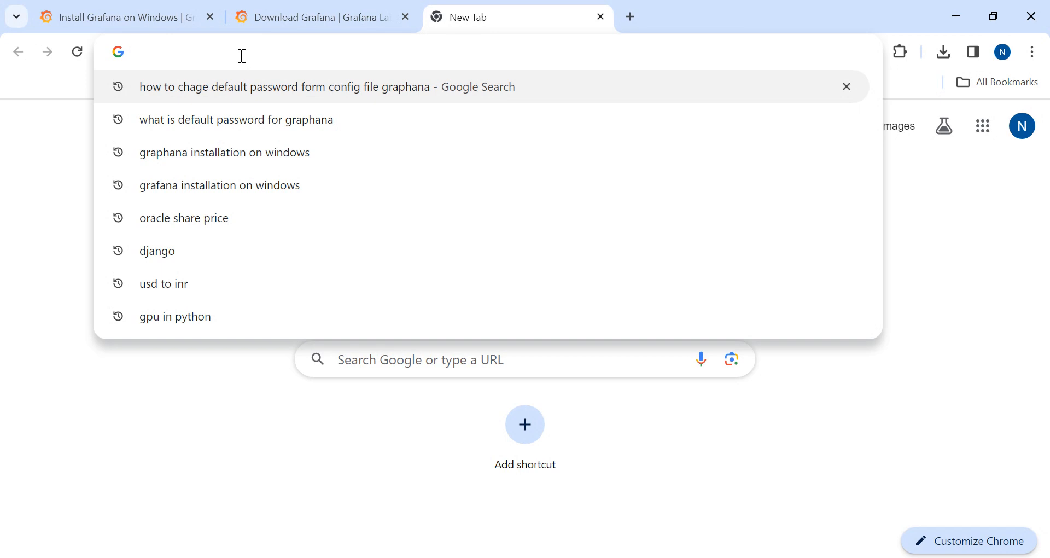
type("localhost:3000")
key("Return")
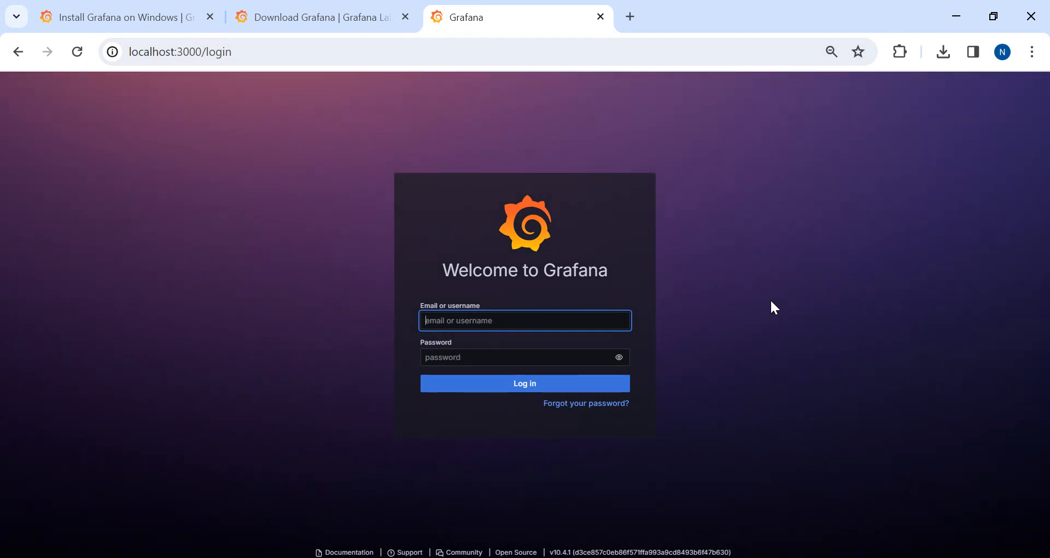
Enter username admin and the account password on the login page
type("admin")
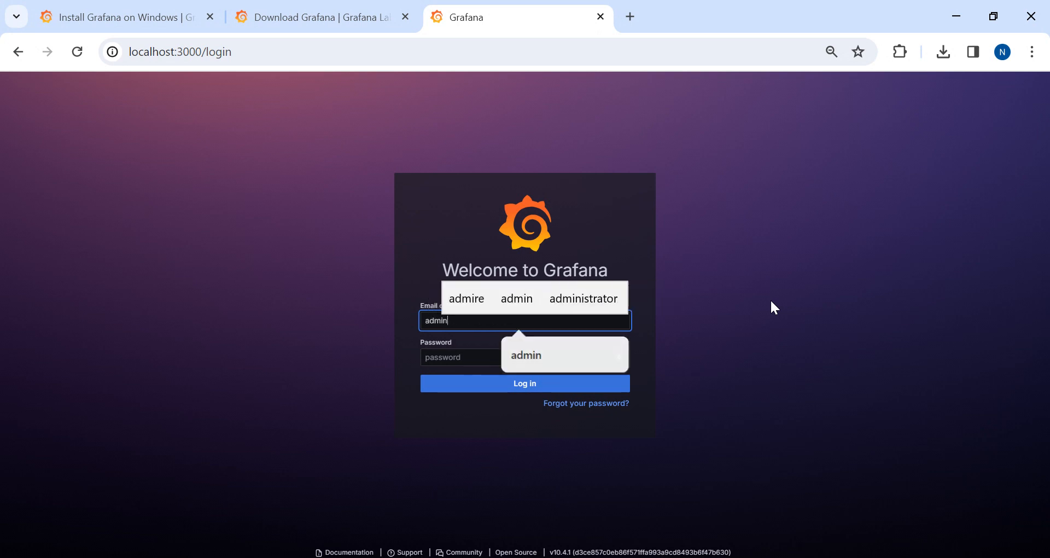
key("Tab")
type("a")
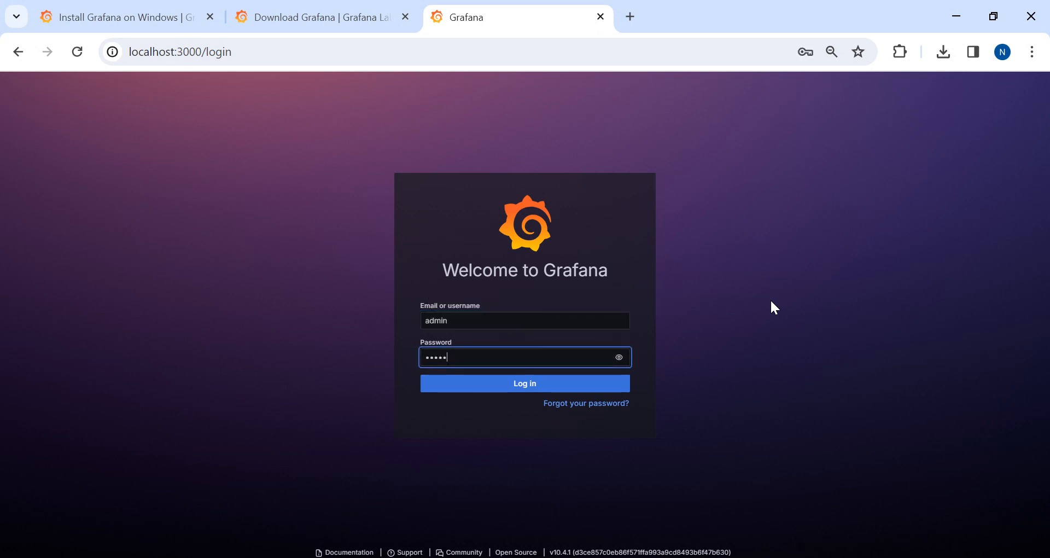
type("dmin")
Log in as admin and skip the password update to reach Welcome to Grafana
left_click(529, 383)
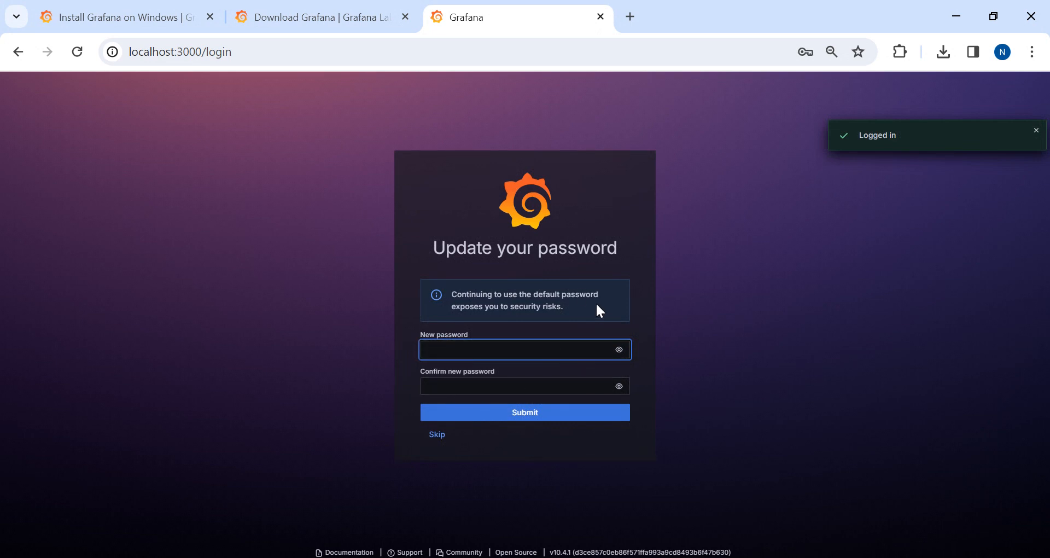
left_click(438, 436)
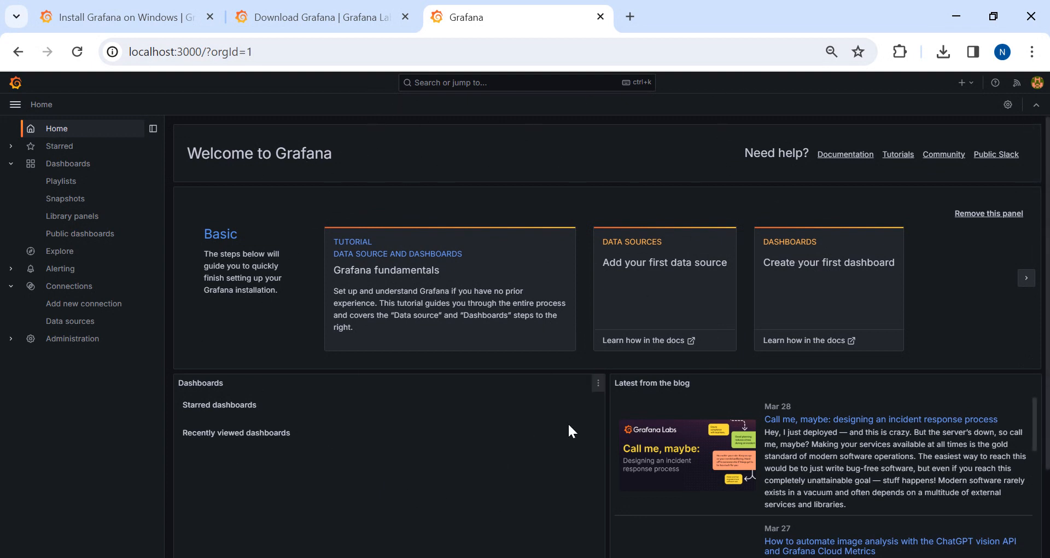
Start a first dashboard with a new visualization and go to configure a new data source
left_click(798, 252)
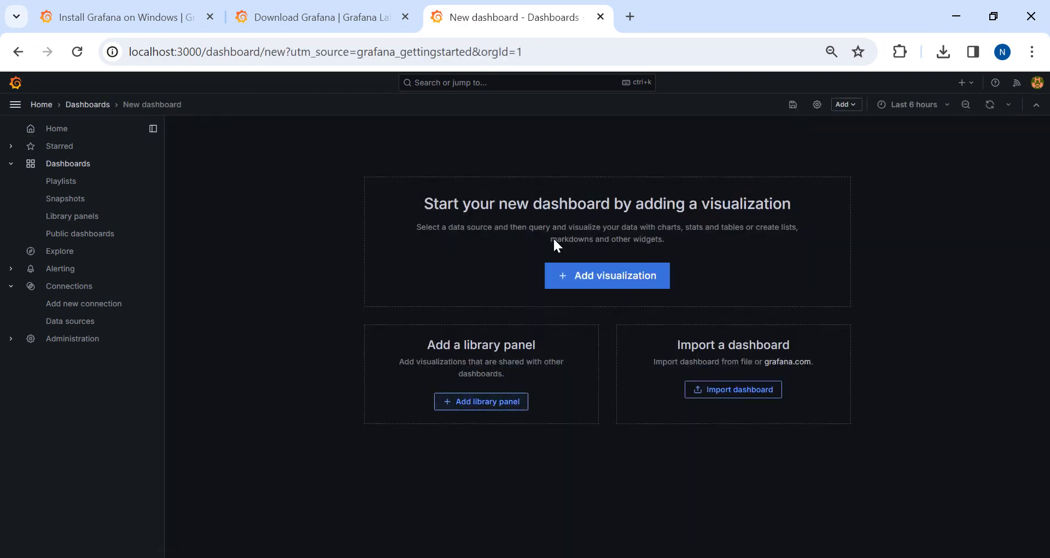
left_click(594, 281)
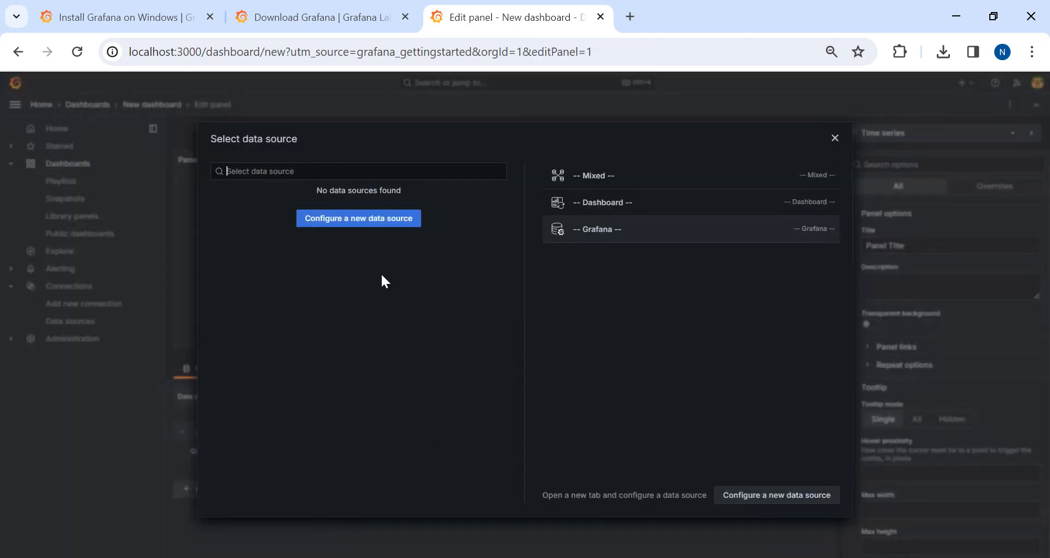
left_click(333, 224)
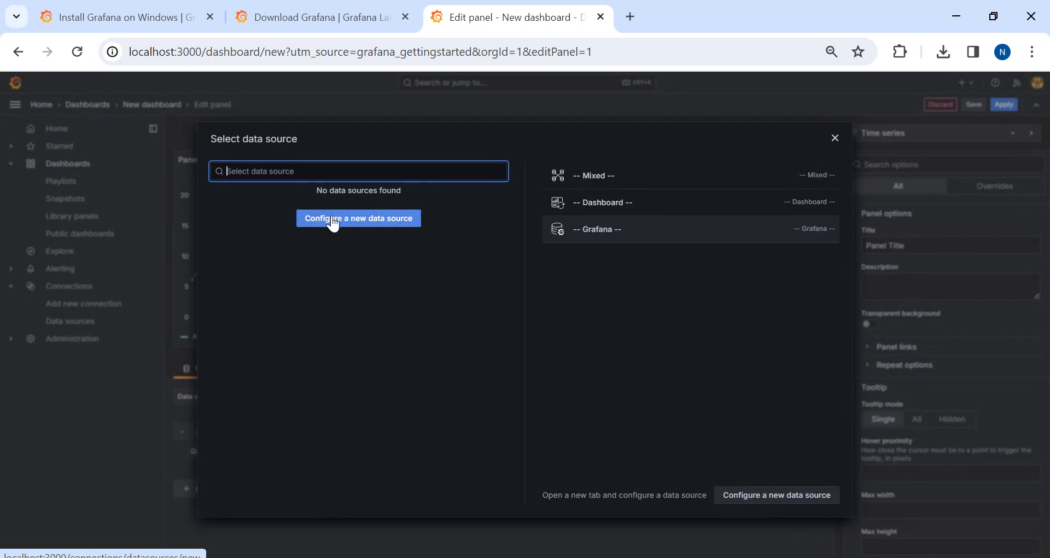
left_click(332, 218)
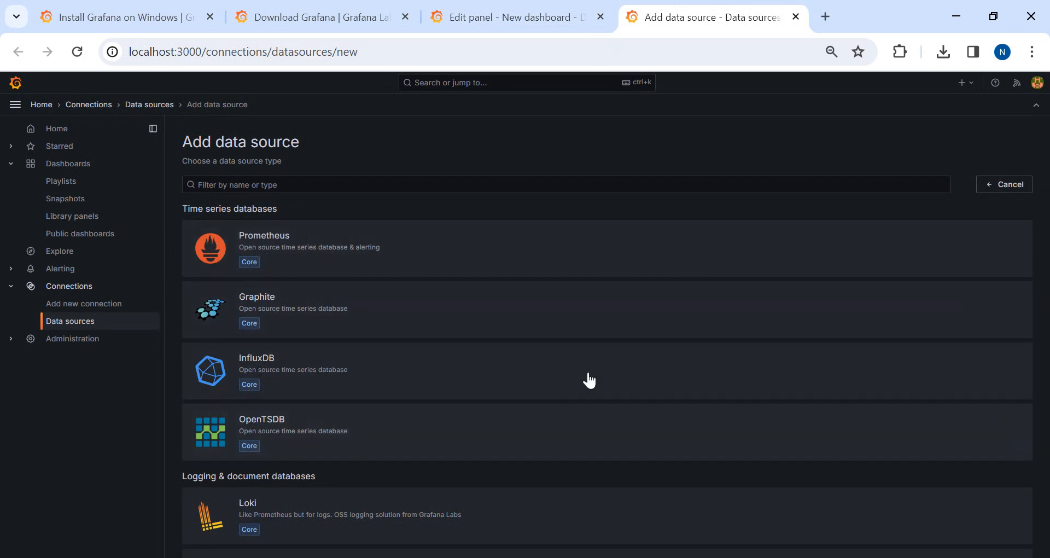
Add the TestData data source, confirm it with Save & test, and list its bundled dashboards
scroll(1041, 438, "down", 15)
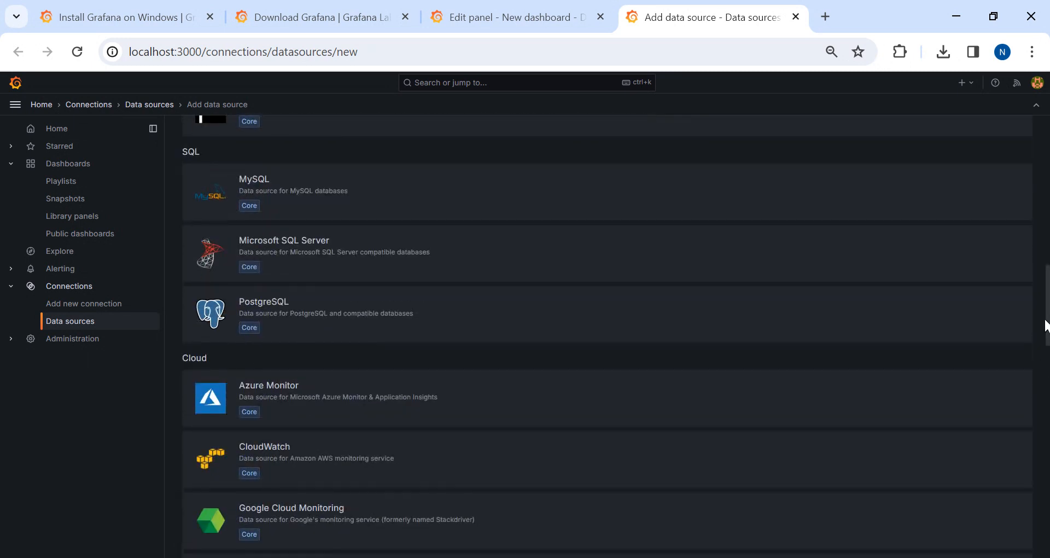
scroll(1041, 438, "down", 10)
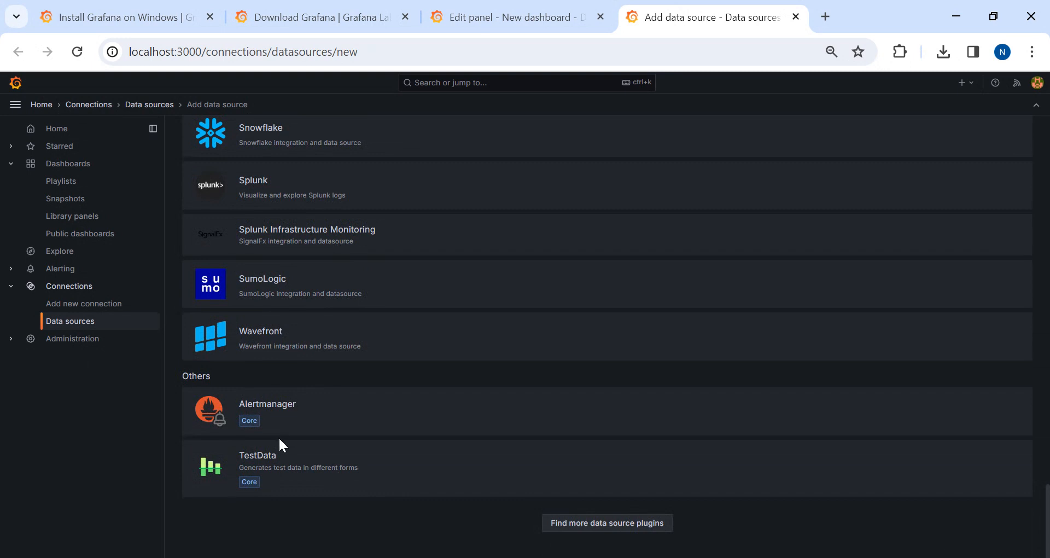
left_click(253, 466)
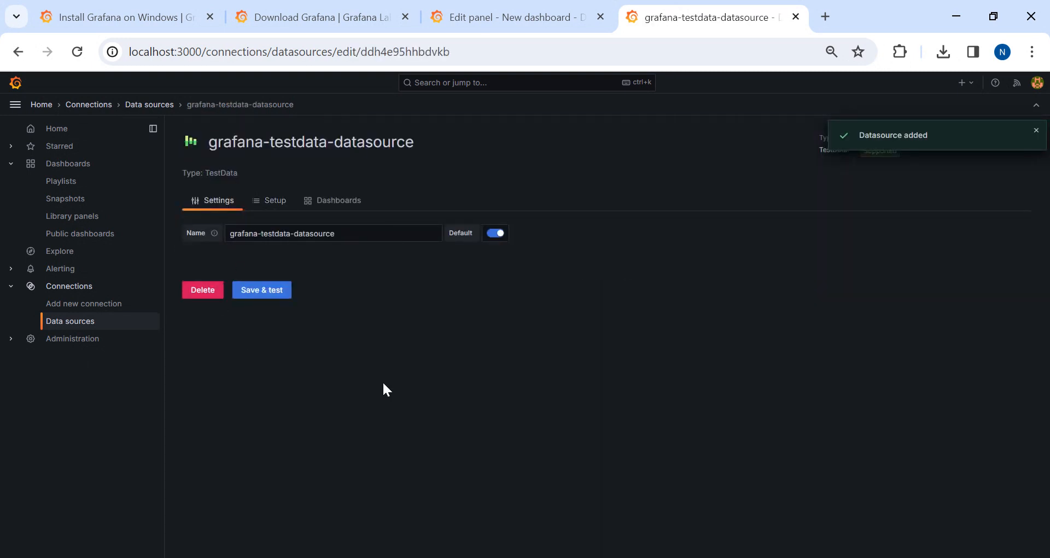
left_click(261, 290)
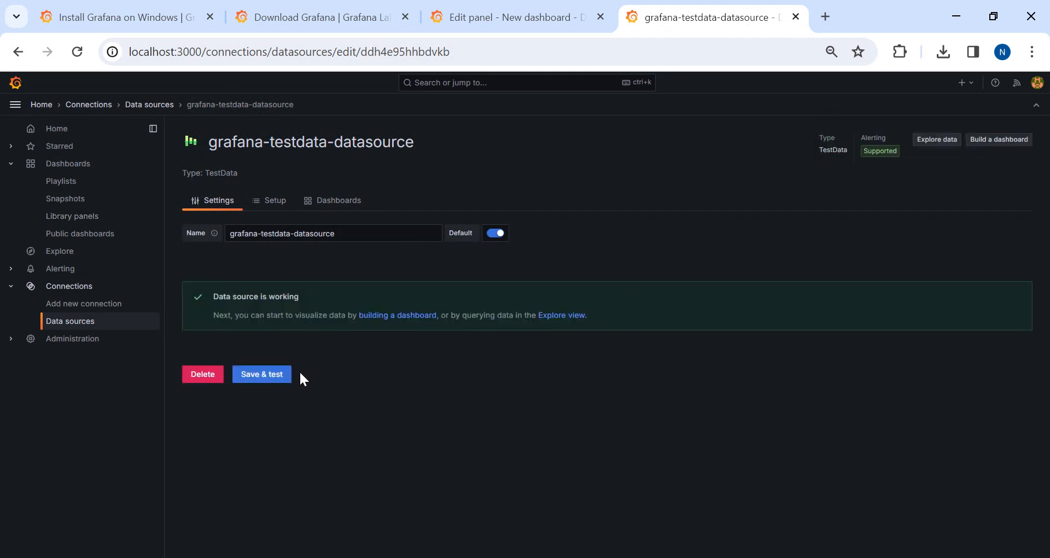
left_click(341, 201)
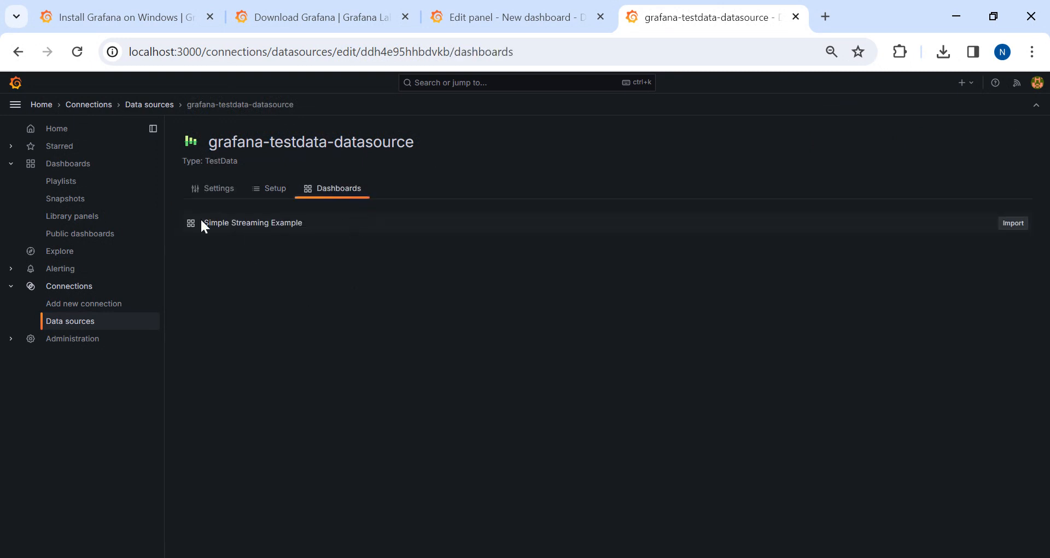
Import Simple Streaming Example and open it from the Dashboards list
left_click(1008, 225)
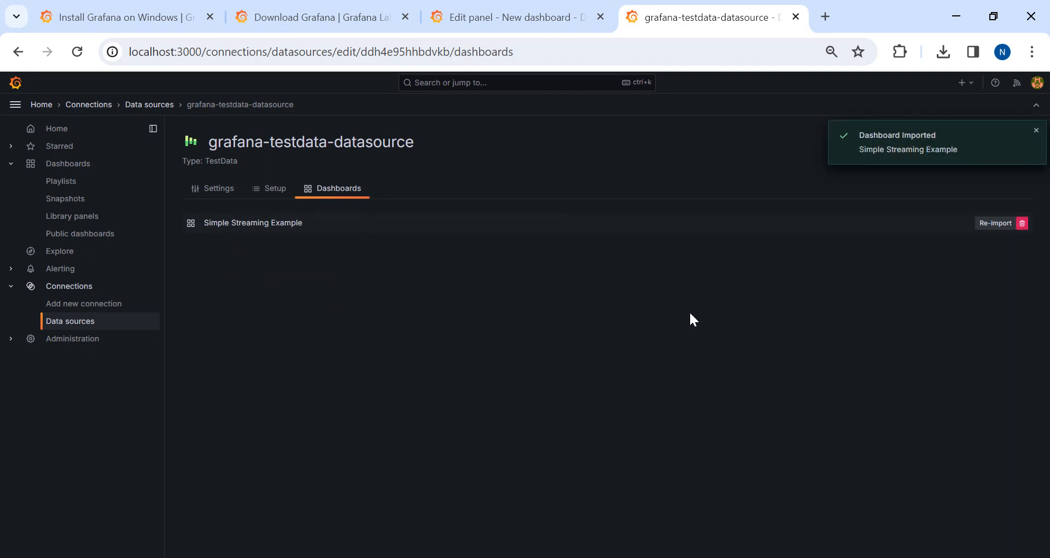
left_click(59, 165)
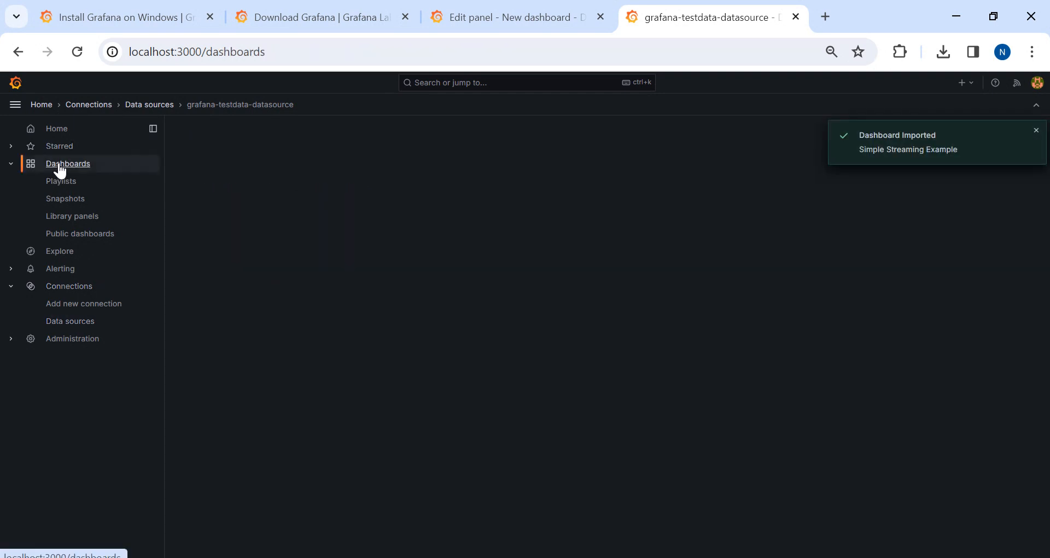
left_click(257, 260)
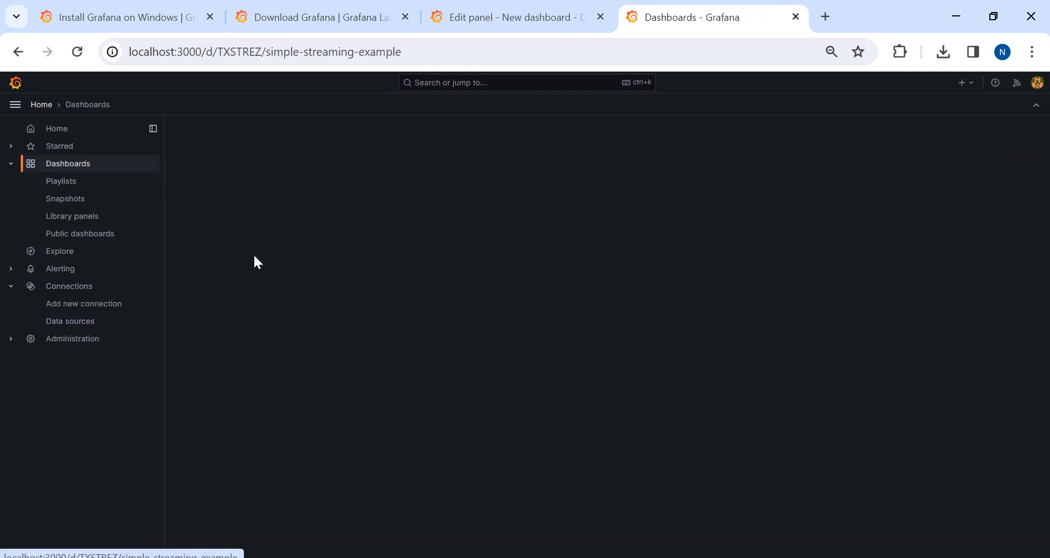